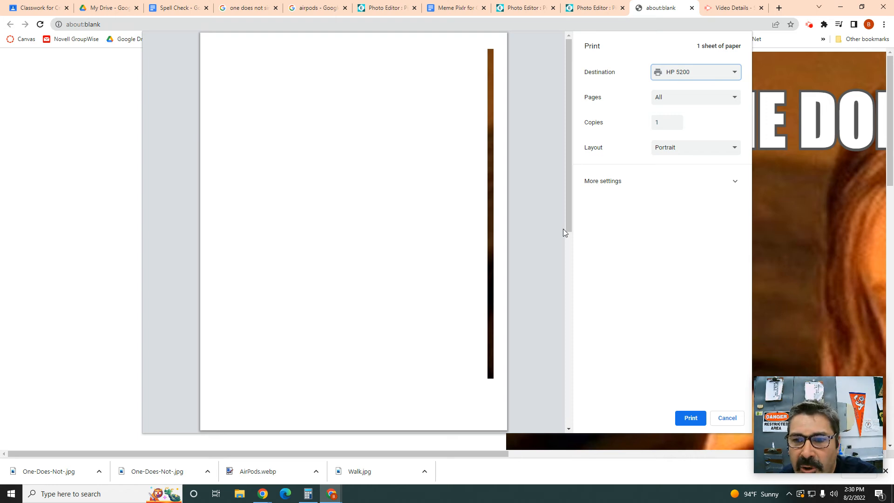
Cancel the print preview and start saving the meme as a PNG image with transparency
click(726, 419)
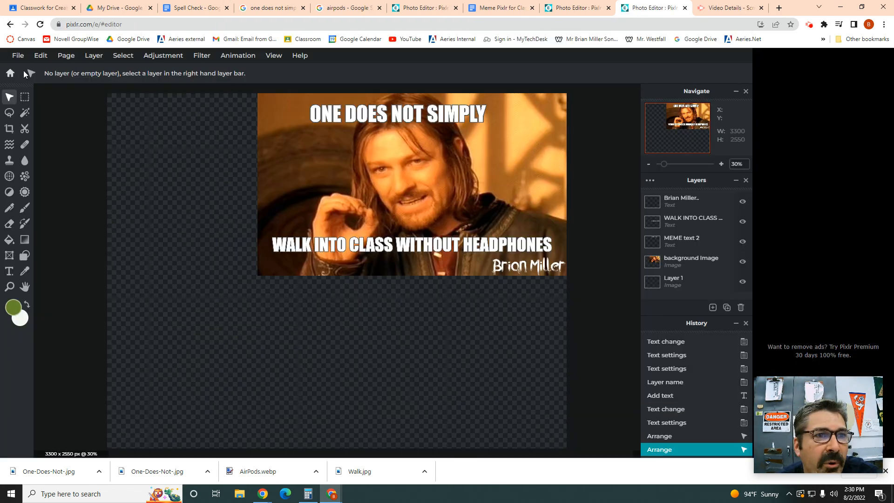
click(19, 57)
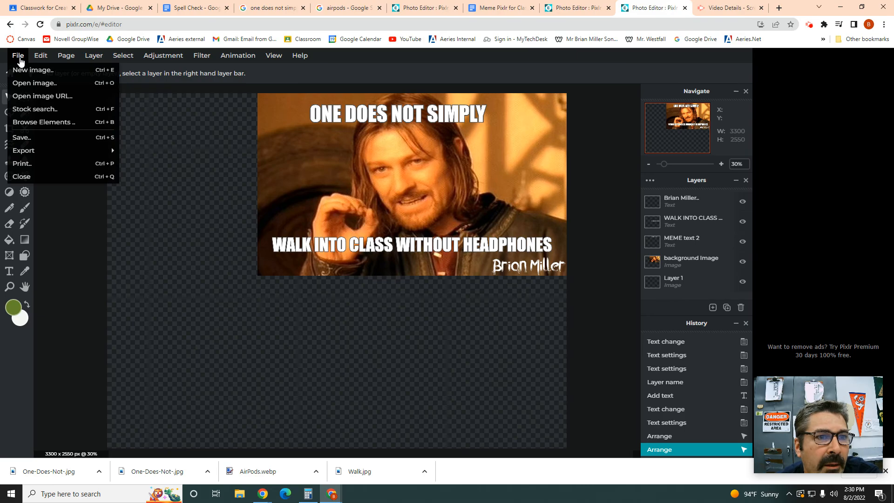
click(24, 137)
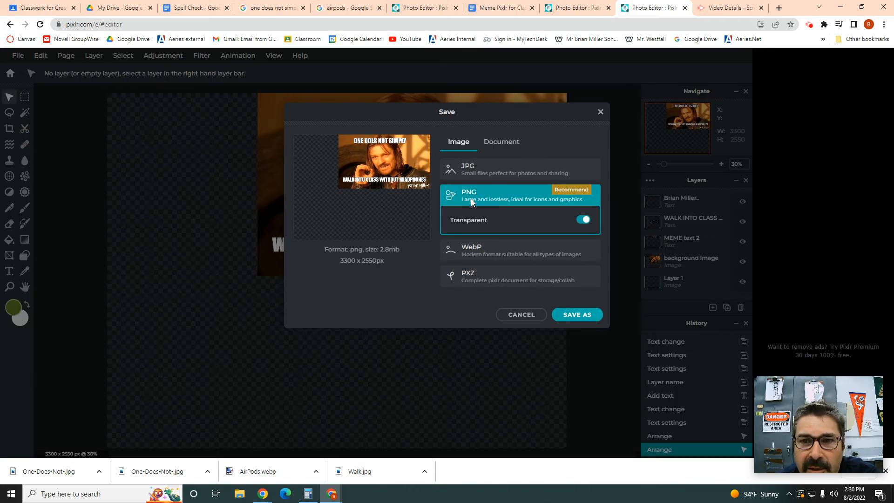
click(573, 315)
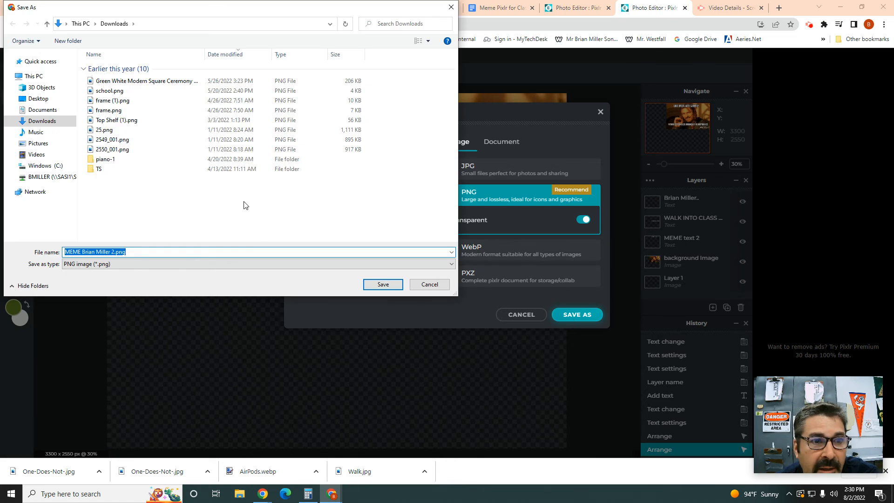
Save the PNG in the MEME folder under Creative Computers 13 > RasterDesign on the T: home drive and dismiss the ad
click(42, 177)
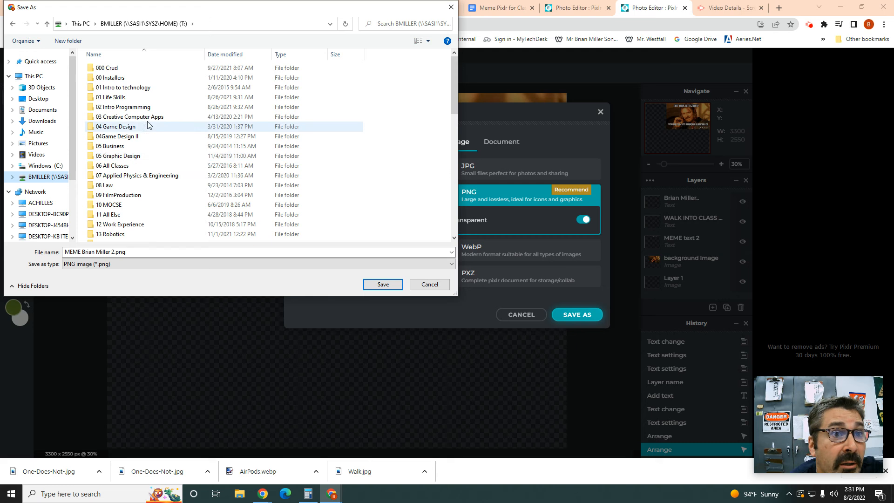
scroll(137, 200, down, 3)
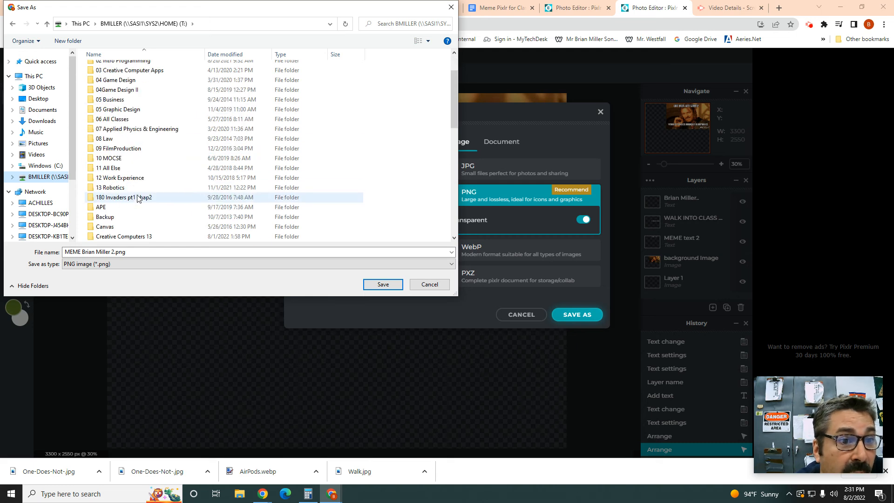
double_click(136, 189)
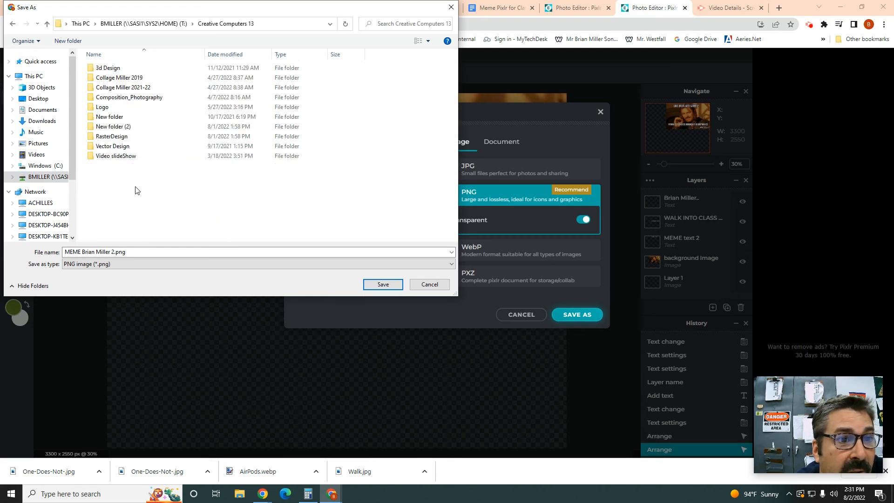
double_click(110, 139)
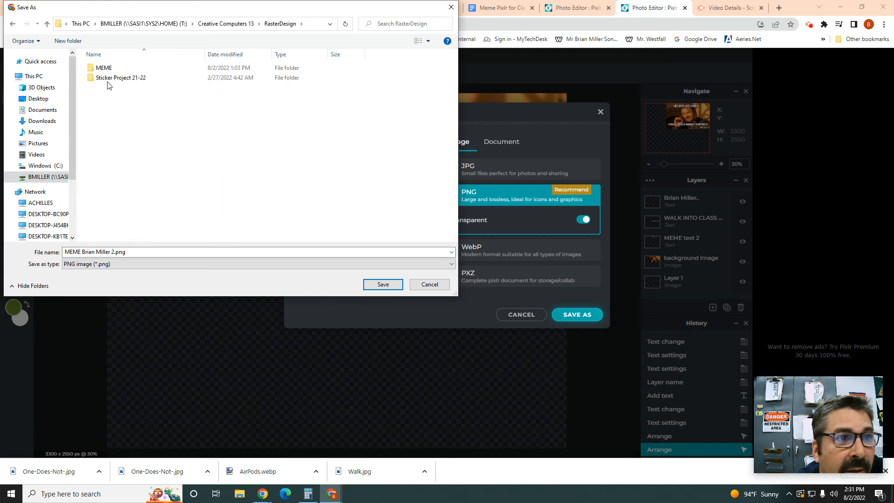
click(104, 69)
double_click(104, 69)
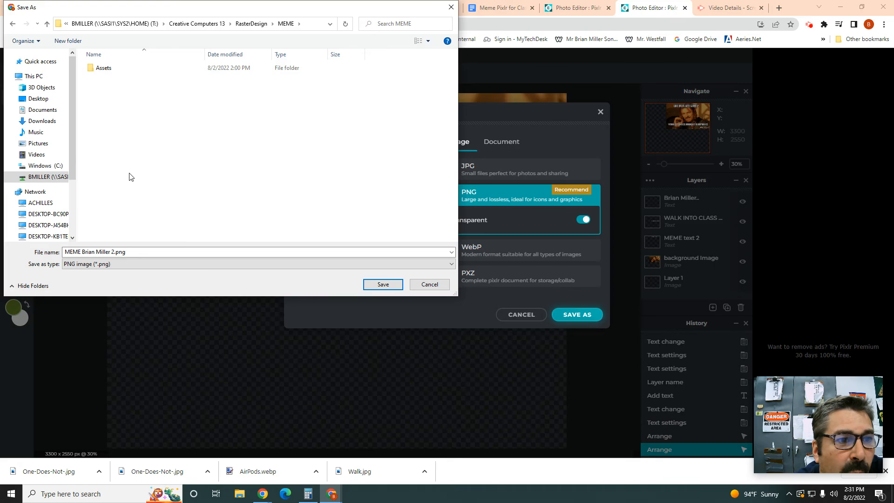
click(379, 284)
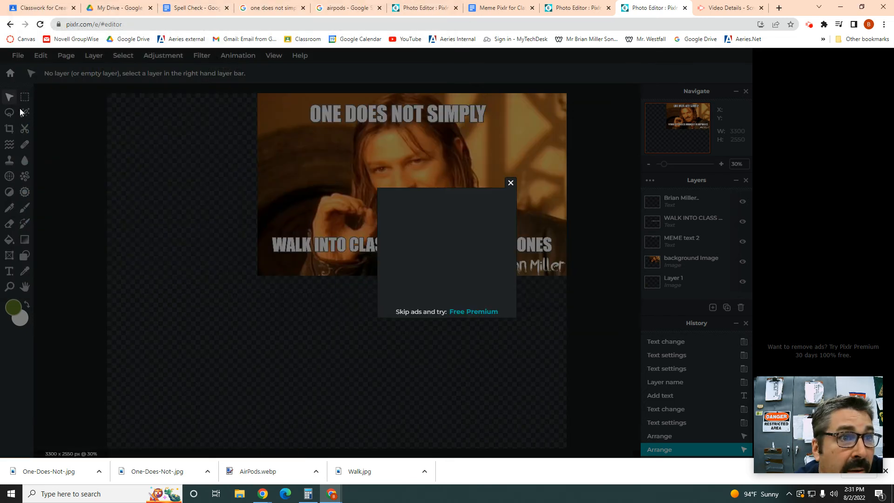
click(513, 182)
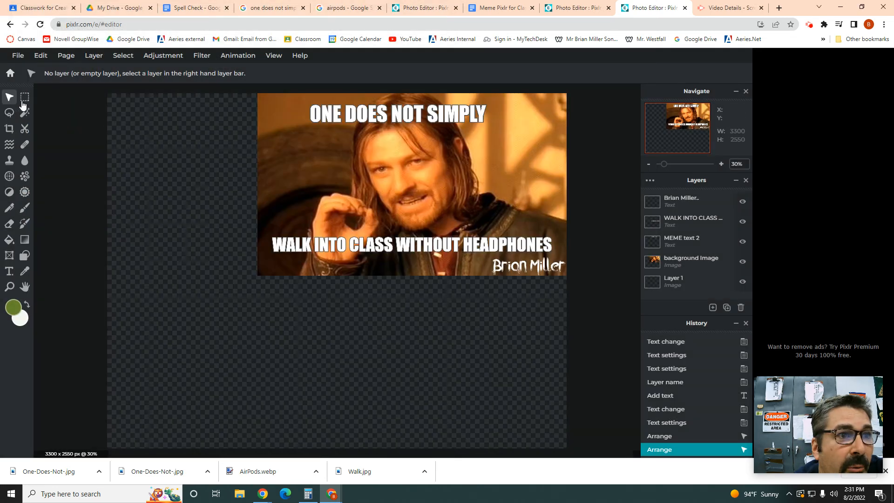
Save the project as a PXZ Pixlr document in the same MEME folder and dismiss the ad
click(17, 58)
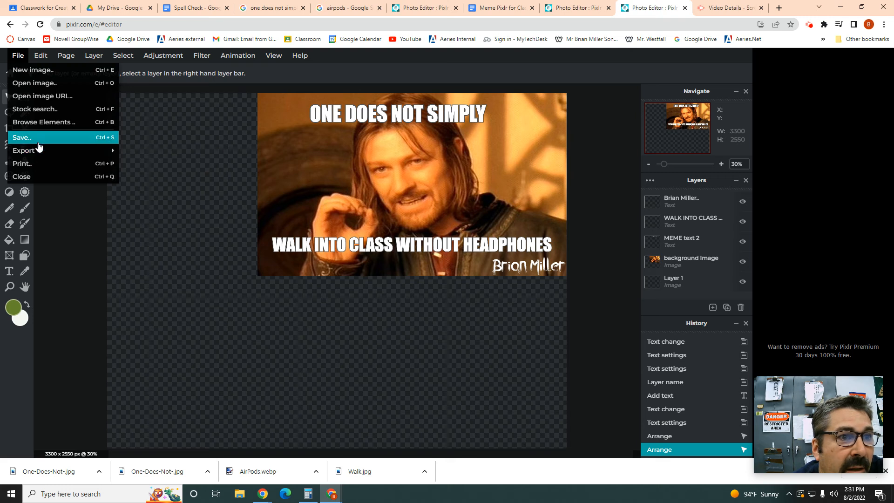
mouse_move(39, 150)
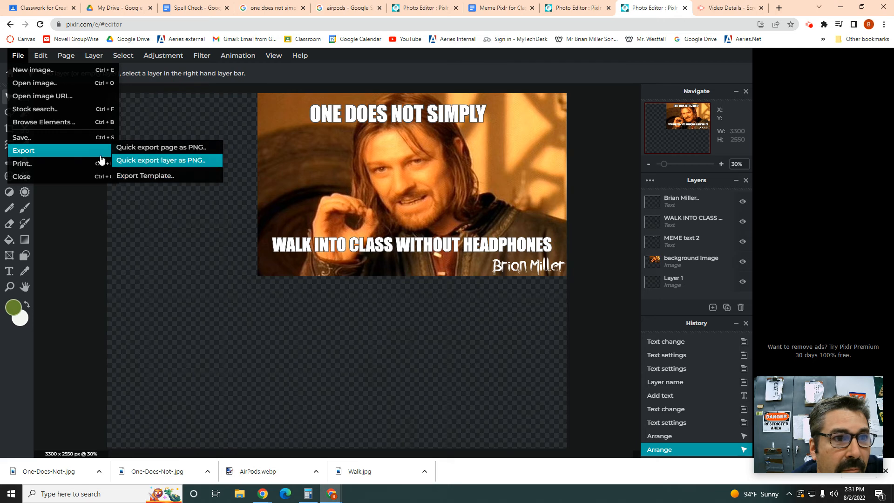
click(38, 138)
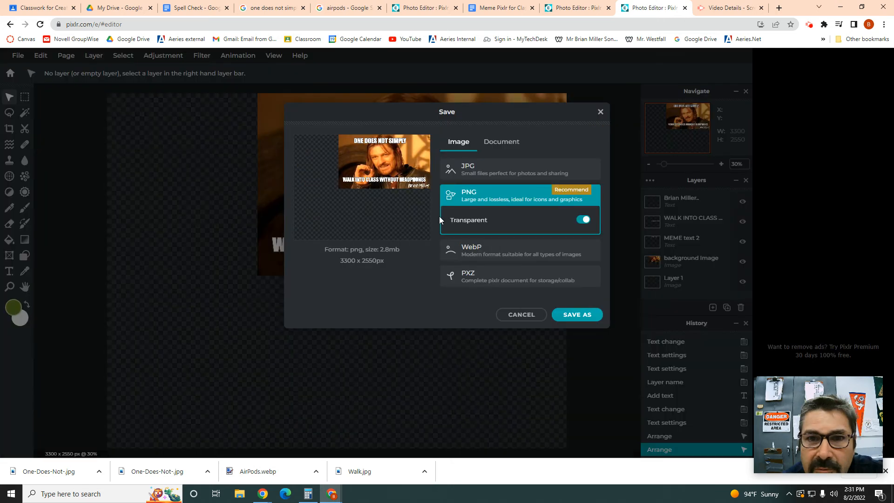
click(471, 281)
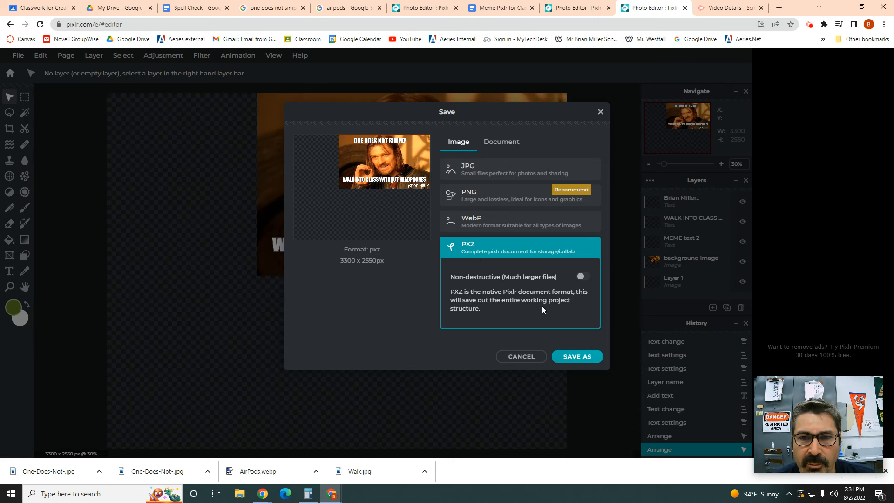
click(567, 356)
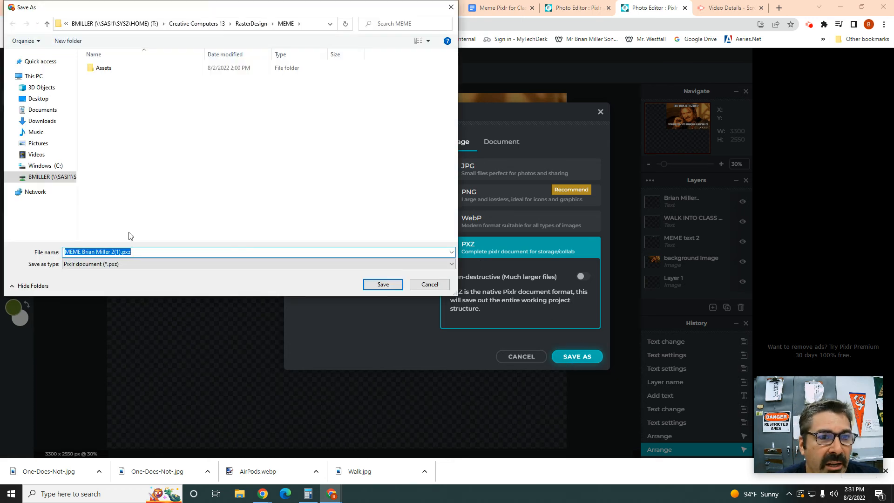
click(383, 284)
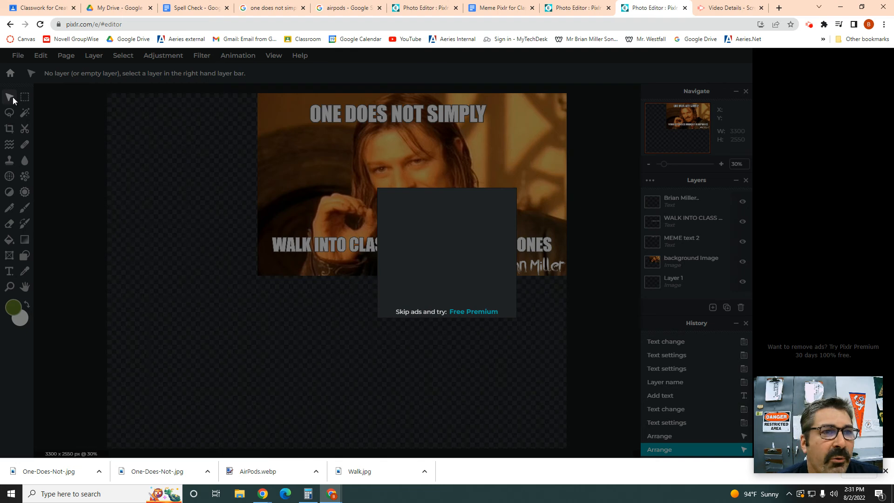
click(510, 183)
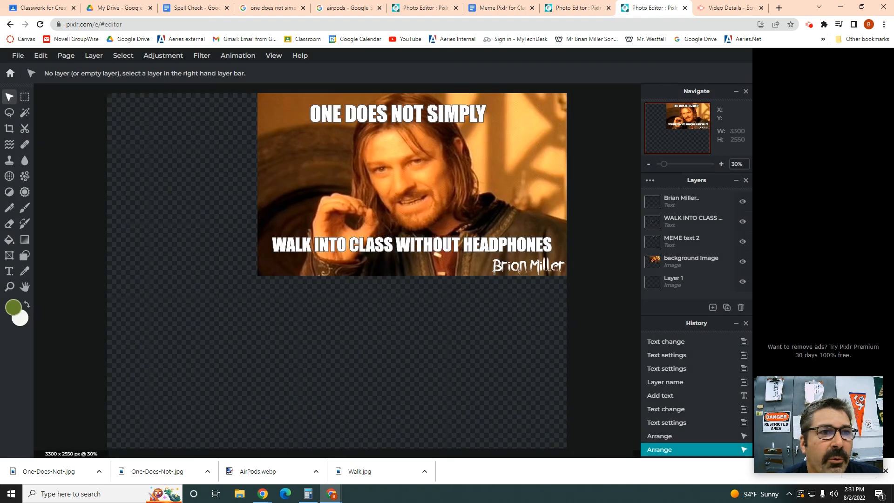
Save another PNG copy of the meme in the Downloads folder under the suggested file name
click(18, 55)
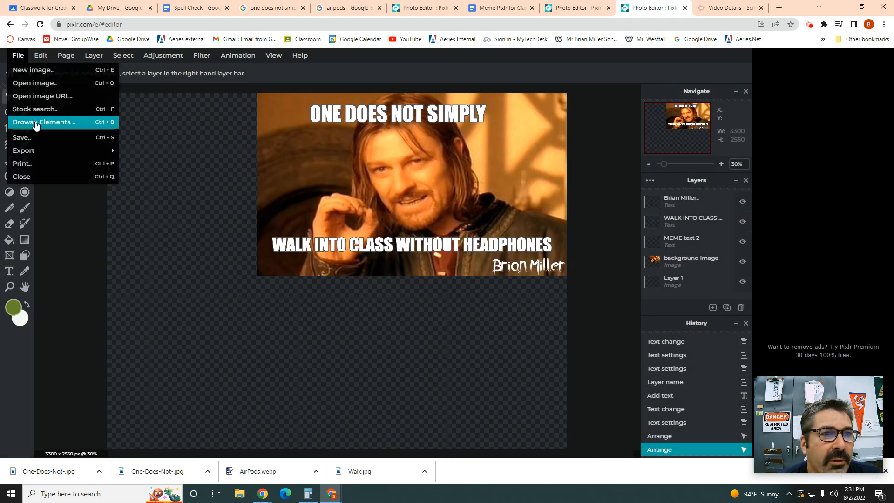
click(42, 138)
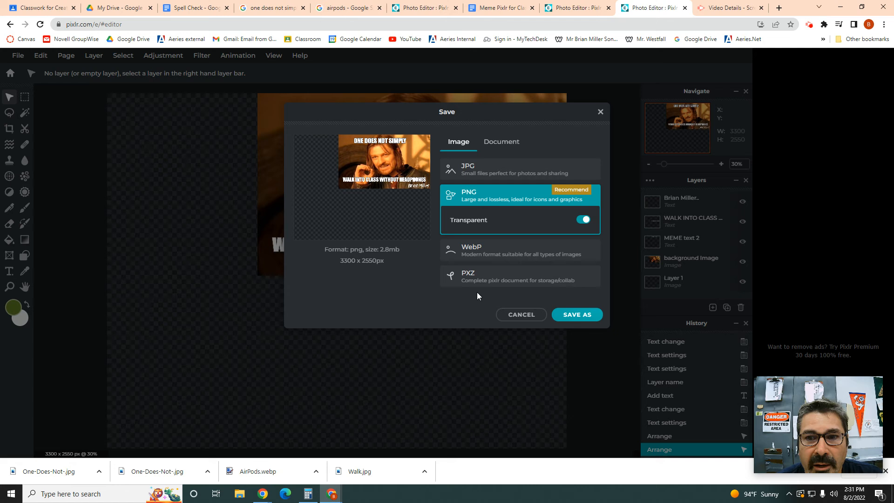
click(581, 315)
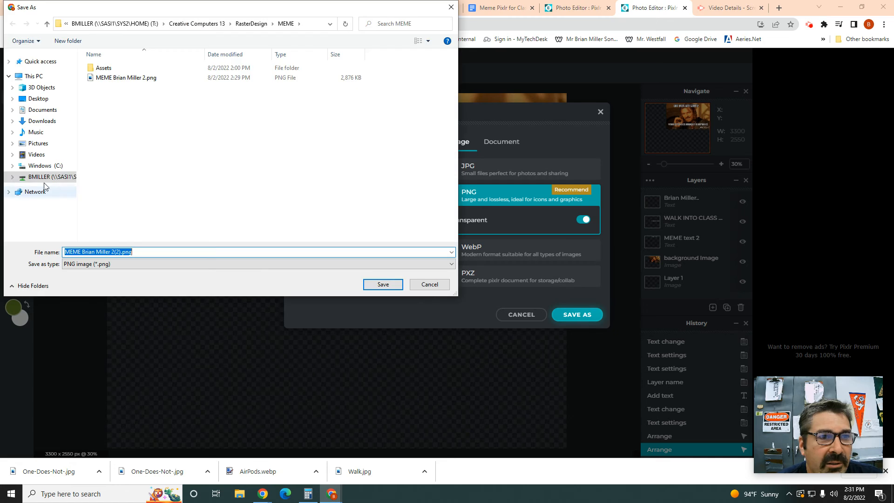
click(42, 121)
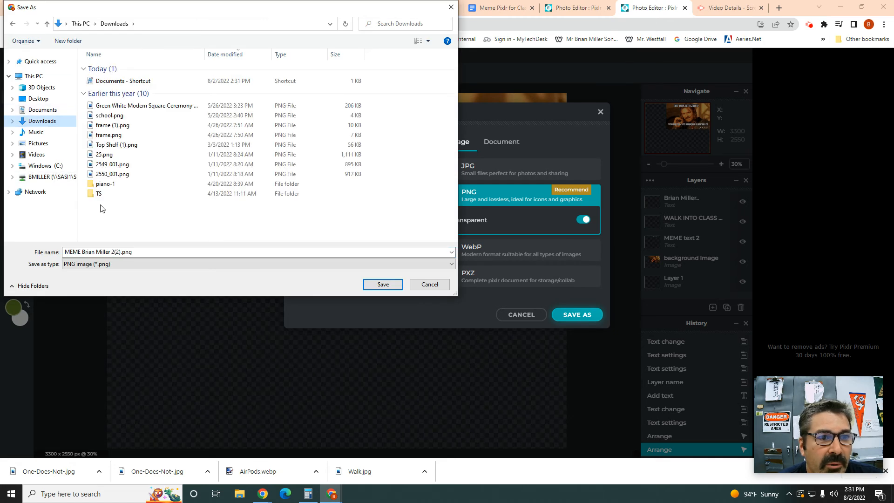
click(111, 252)
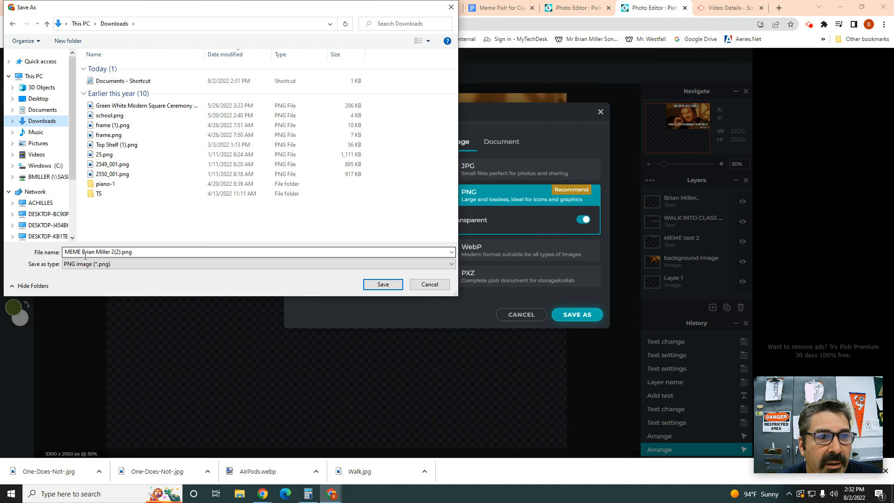
click(380, 285)
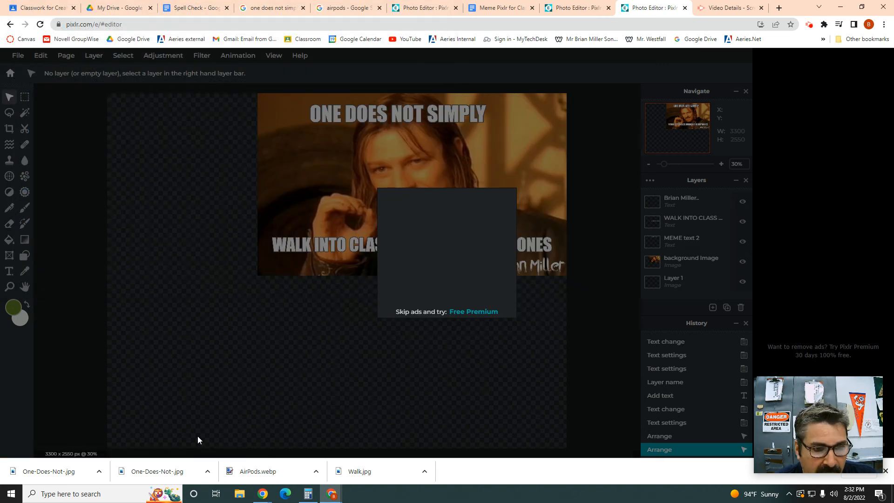
Dismiss the ad, show the downloaded One-Does-Not-.jpg in its Assets folder and open it in the photo viewer
click(50, 471)
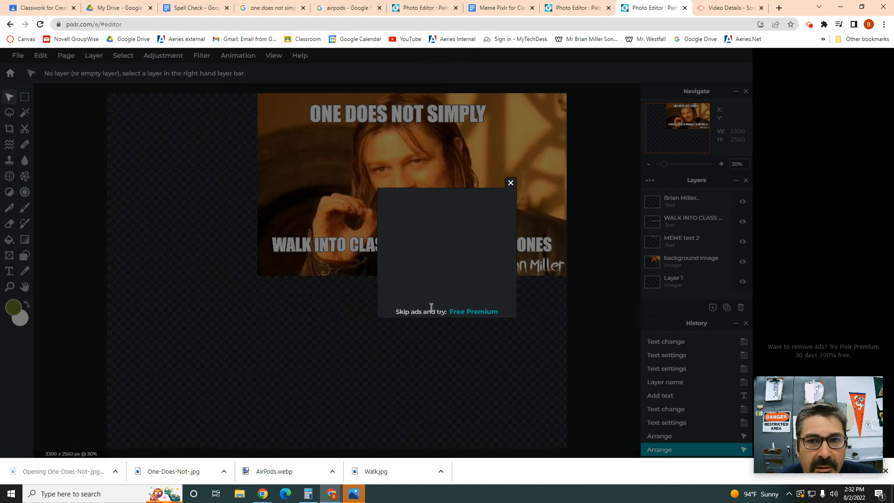
click(510, 184)
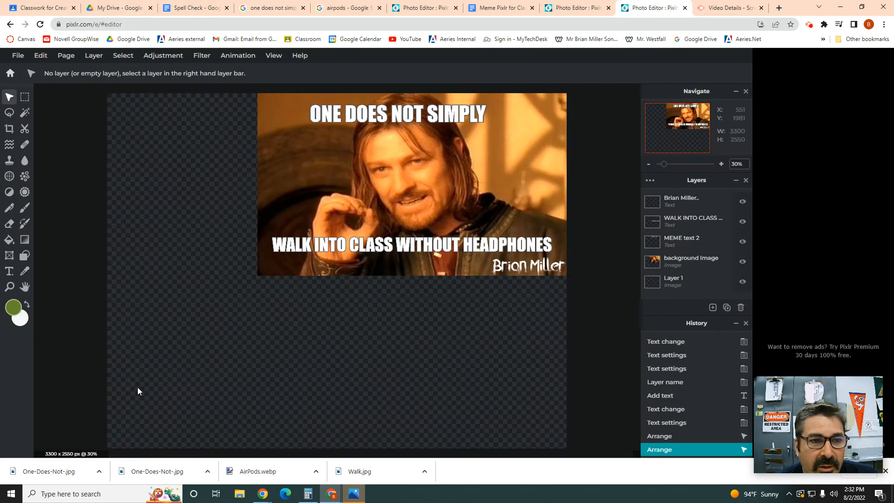
click(101, 474)
click(118, 438)
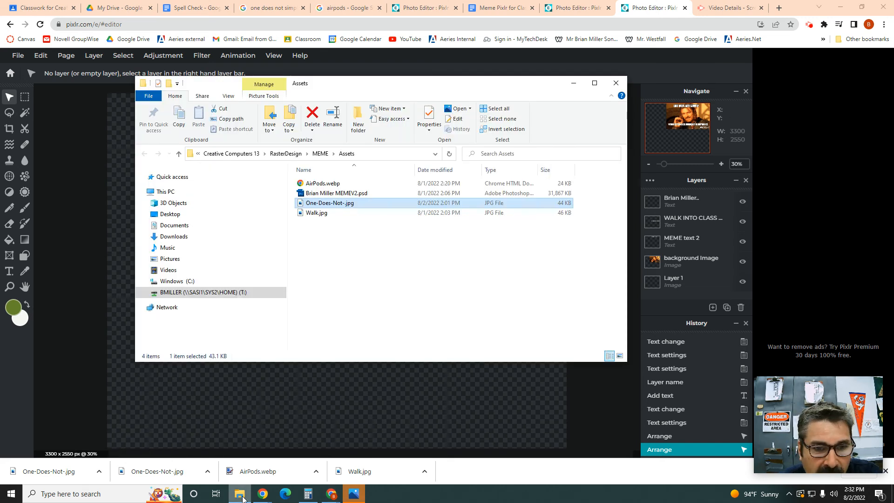
mouse_move(242, 498)
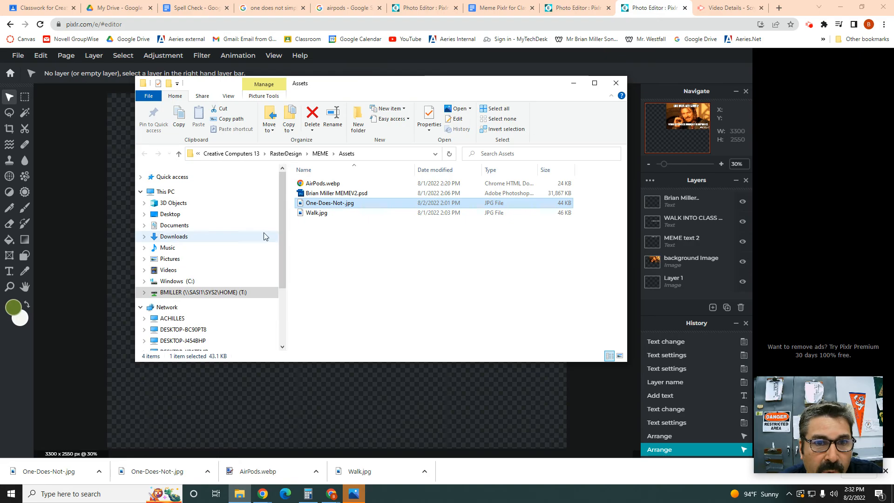
double_click(323, 205)
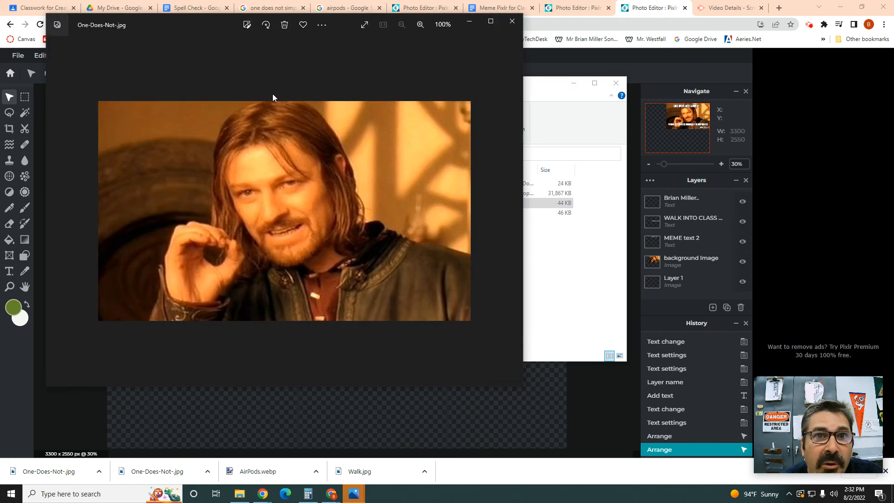
Open the photo's print settings, choose the Tech HP Color LaserJet M652 printer, and close the dialog and viewer without printing
click(322, 25)
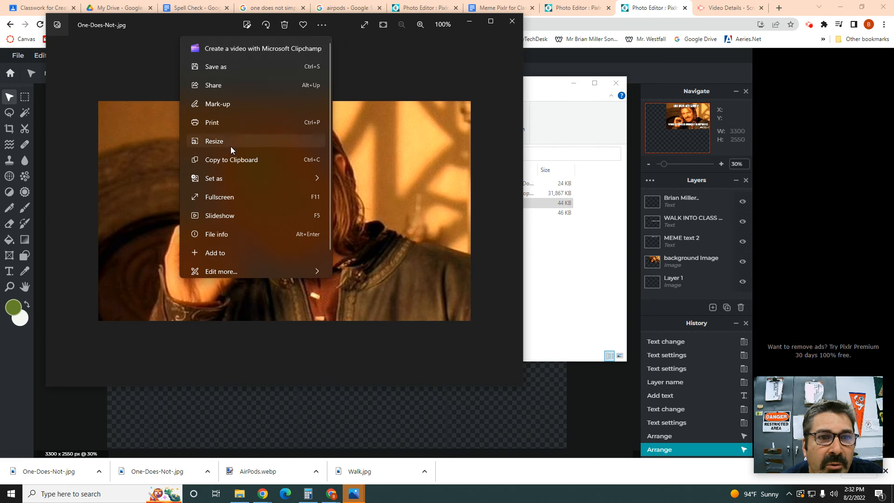
click(217, 123)
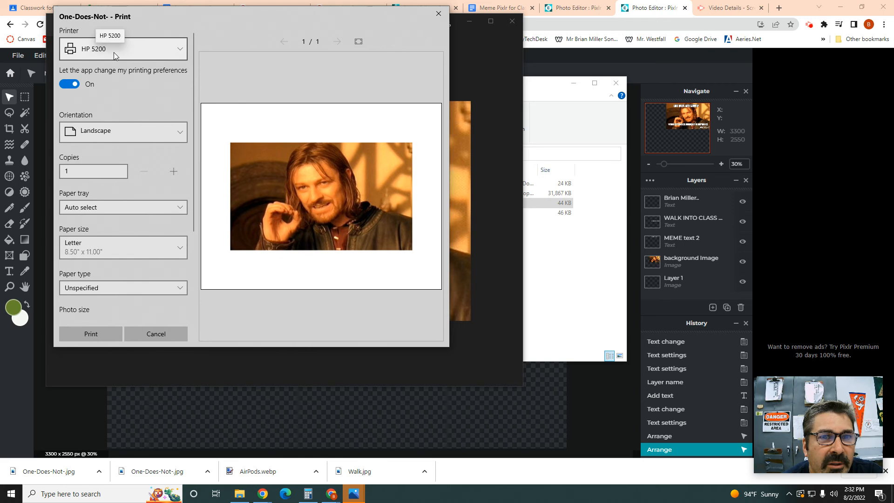
click(157, 54)
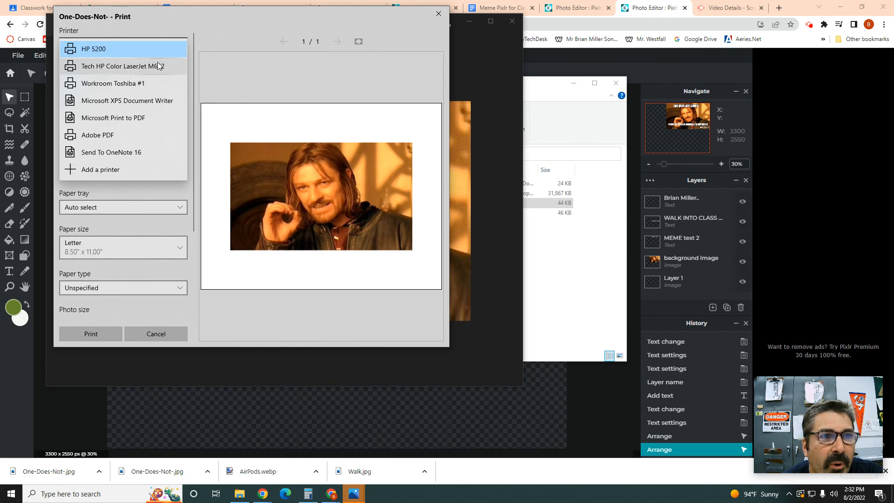
click(135, 68)
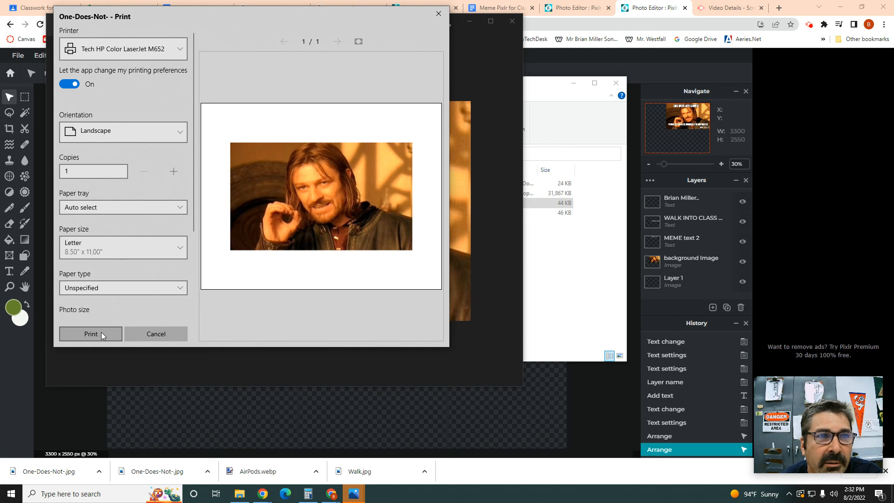
click(440, 14)
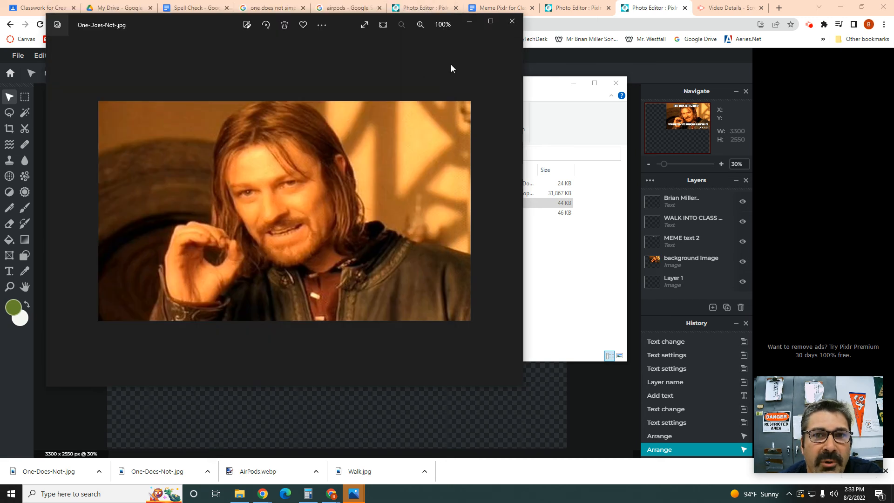
click(514, 22)
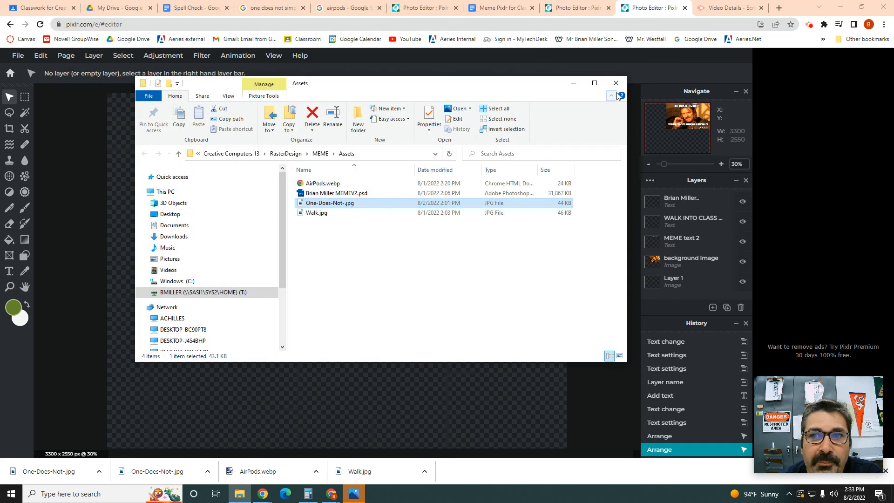
Close the Assets folder window, review the printing and extra credit slides in the MEME PixlrE presentation, and return to the browser
click(616, 84)
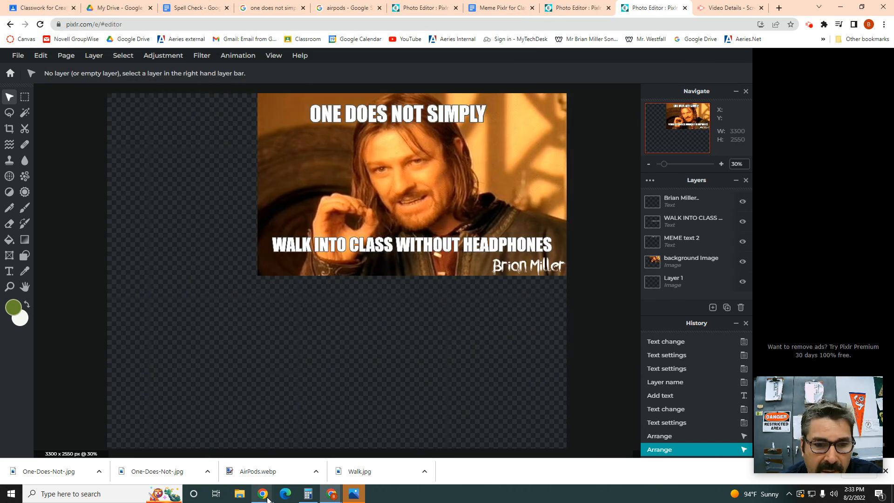
mouse_move(331, 495)
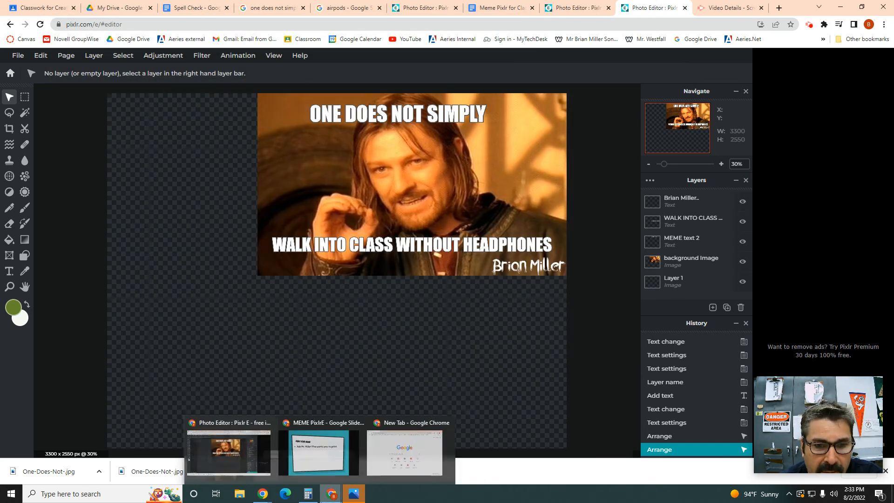
click(334, 471)
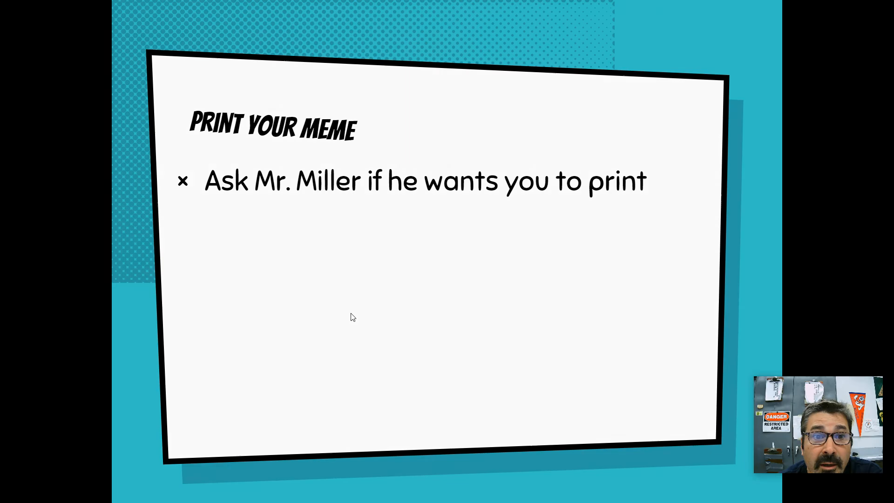
click(351, 317)
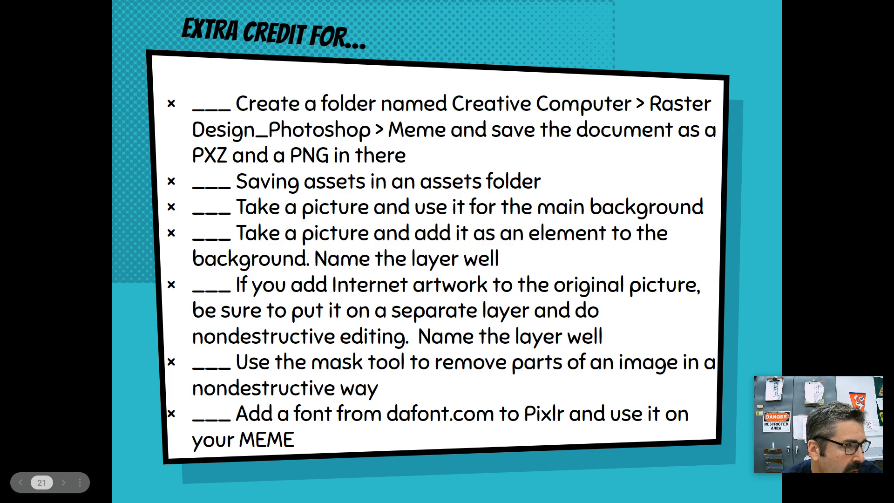
key(alt+Tab)
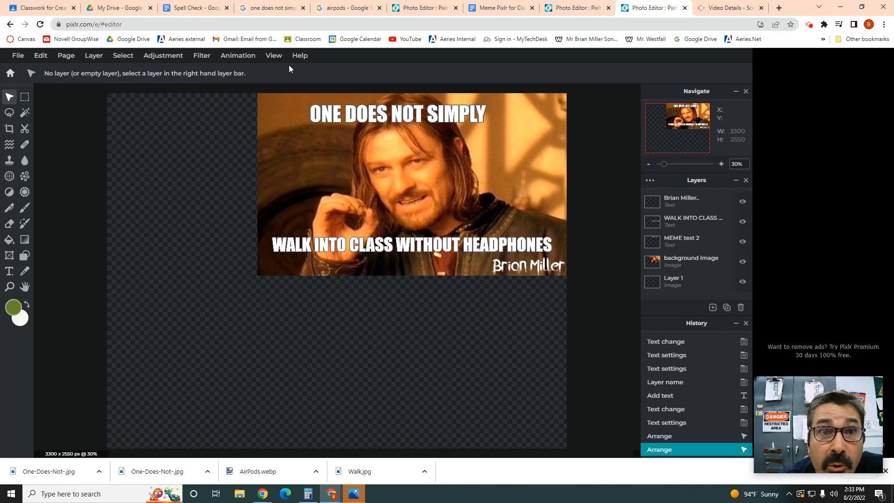
Save the previewed Apple AirPods Pro picture from the airpods image search as Pods.webp in the MEME Assets folder
click(337, 9)
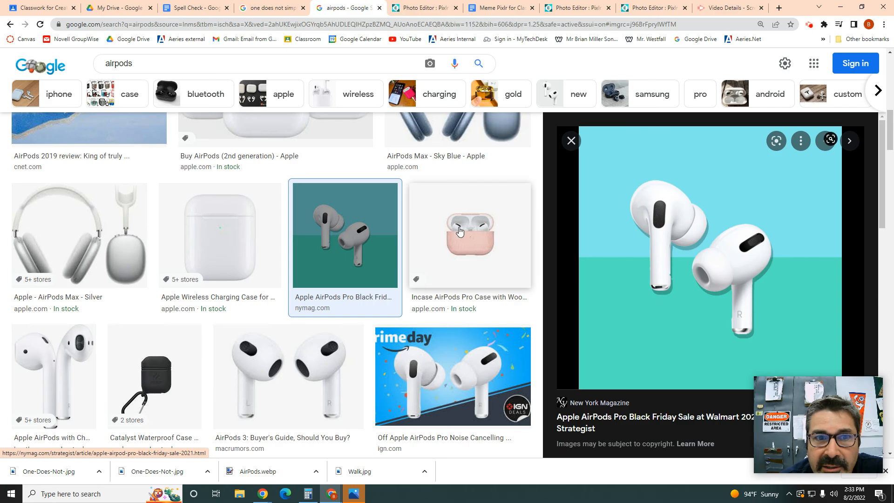
scroll(445, 226, up, 3)
scroll(444, 225, up, 3)
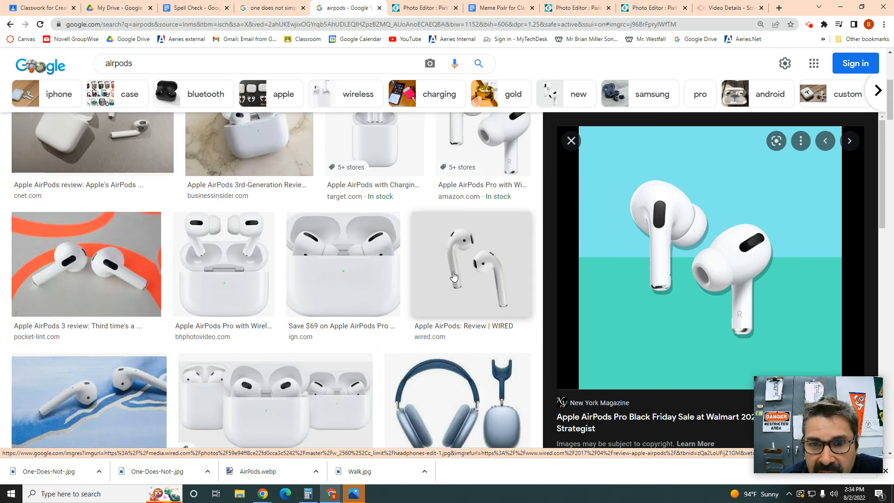
scroll(415, 277, down, 4)
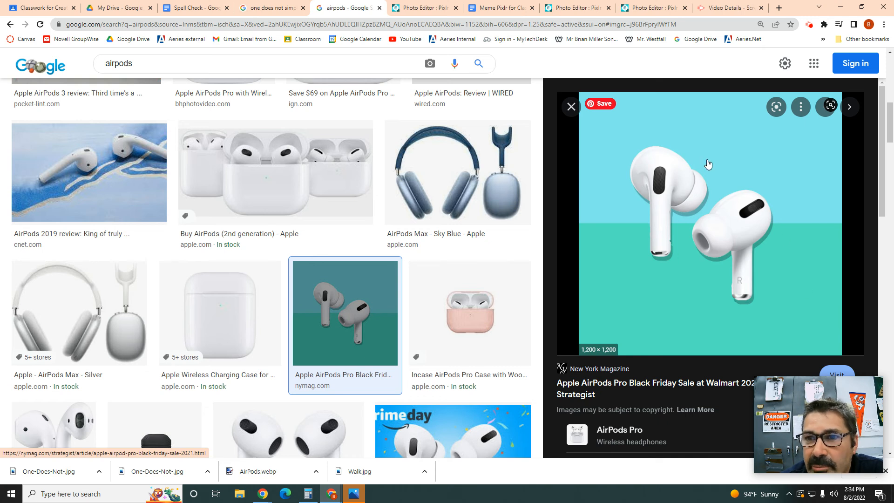
right_click(624, 239)
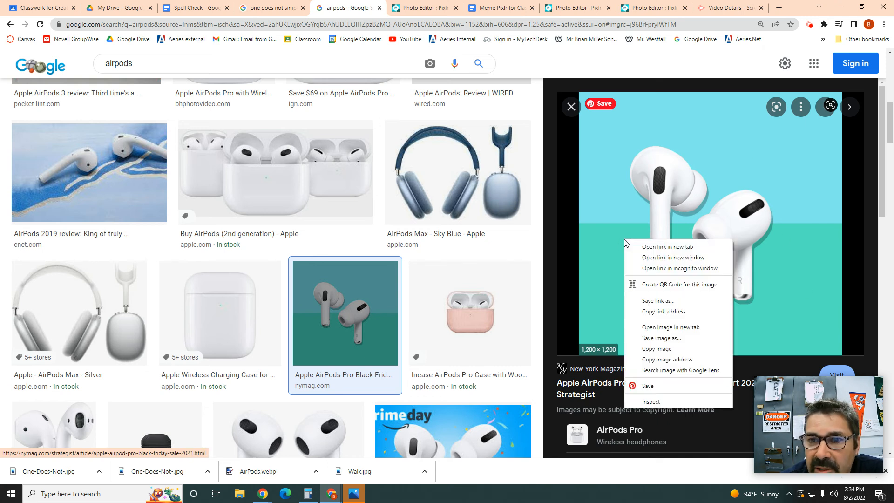
click(661, 339)
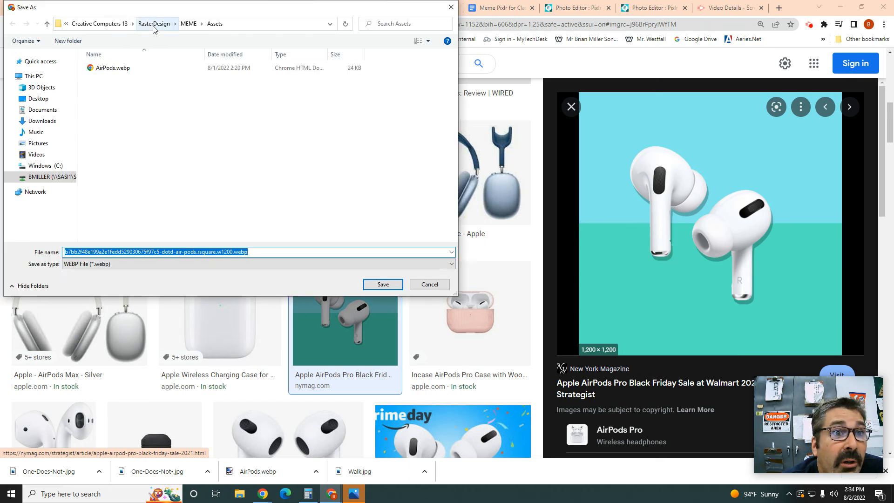
click(99, 69)
double_click(75, 252)
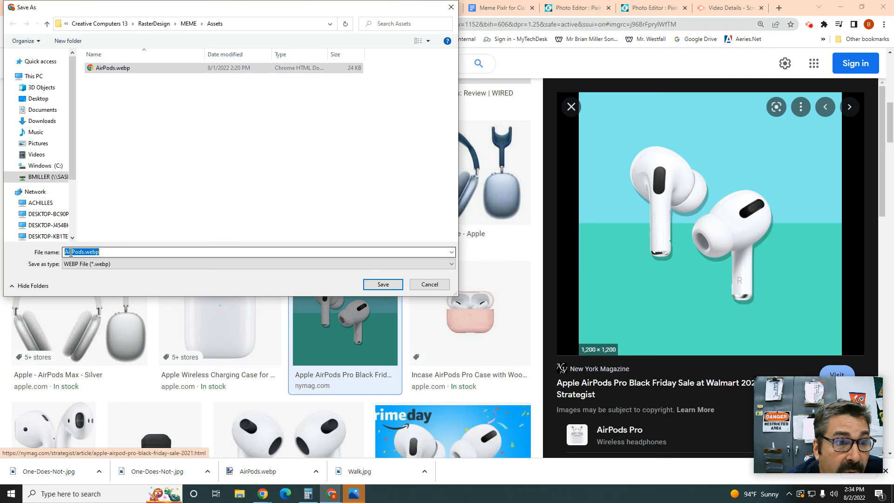
click(72, 252)
key(BackSpace)
key(BackSpace)
key(BackSpace)
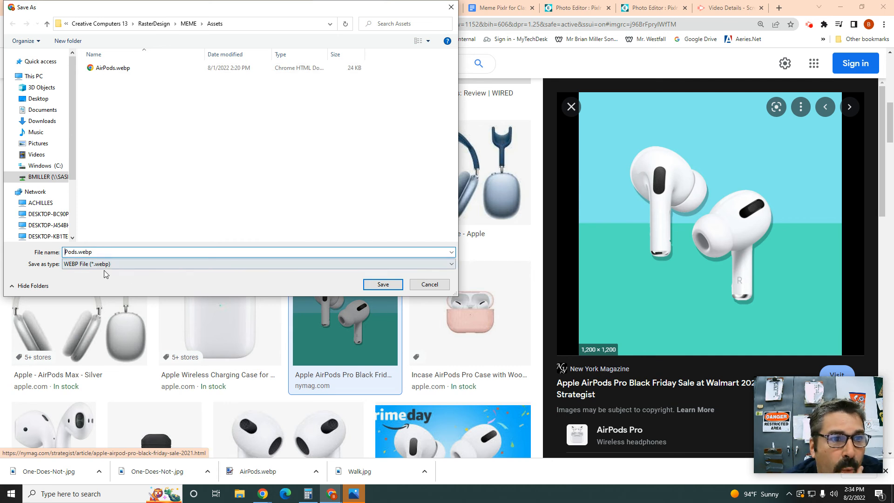
click(393, 285)
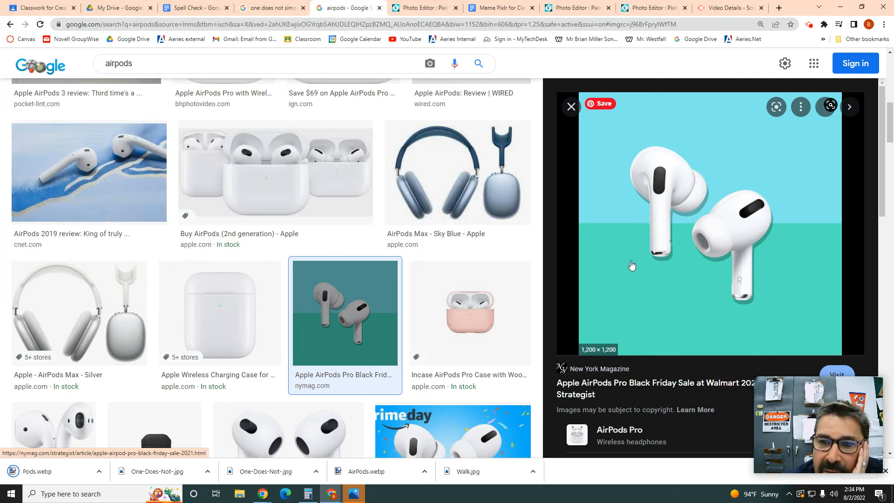
Copy the AirPods Pro picture's image address and add it from that URL as a new layer in the Pixlr meme
right_click(632, 263)
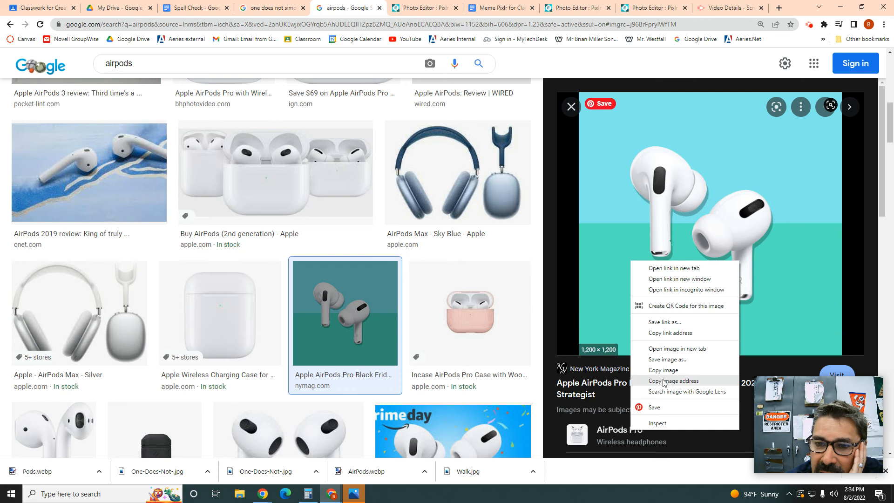
click(681, 382)
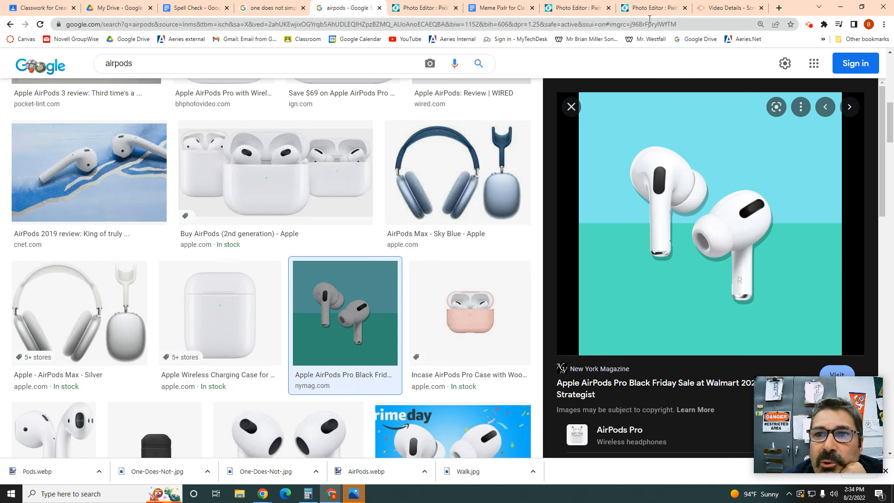
click(651, 9)
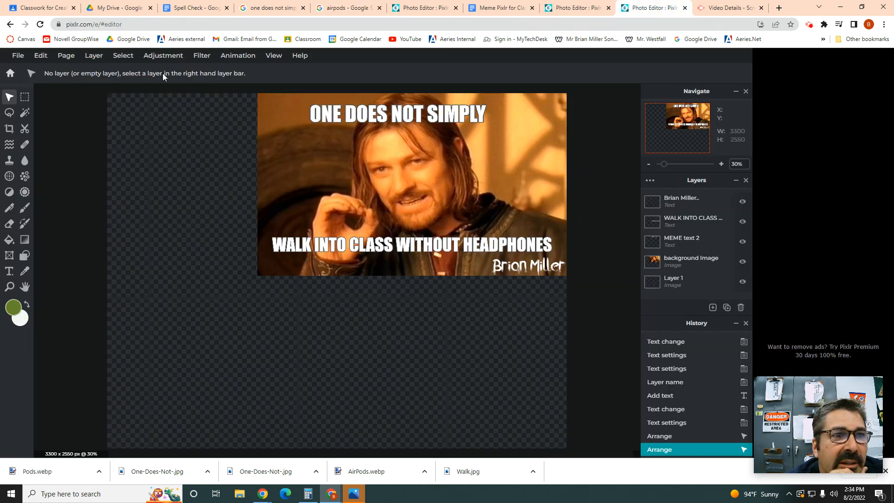
click(94, 59)
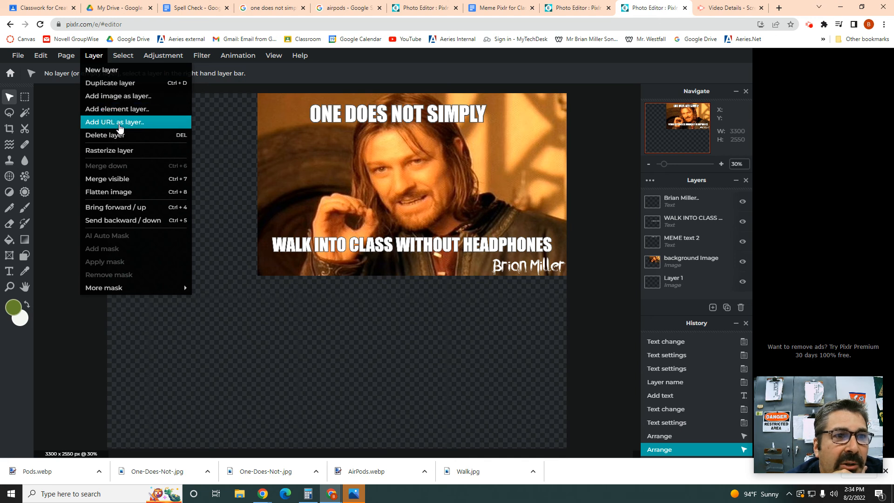
click(120, 124)
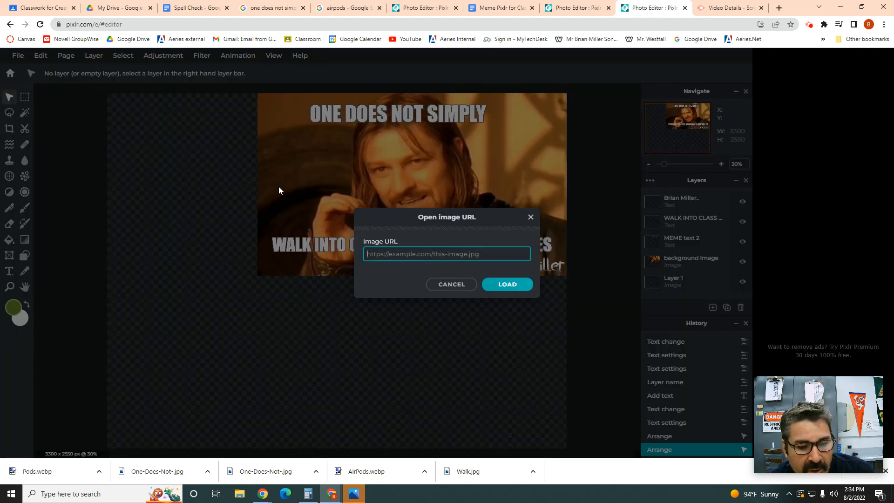
key(ctrl+v)
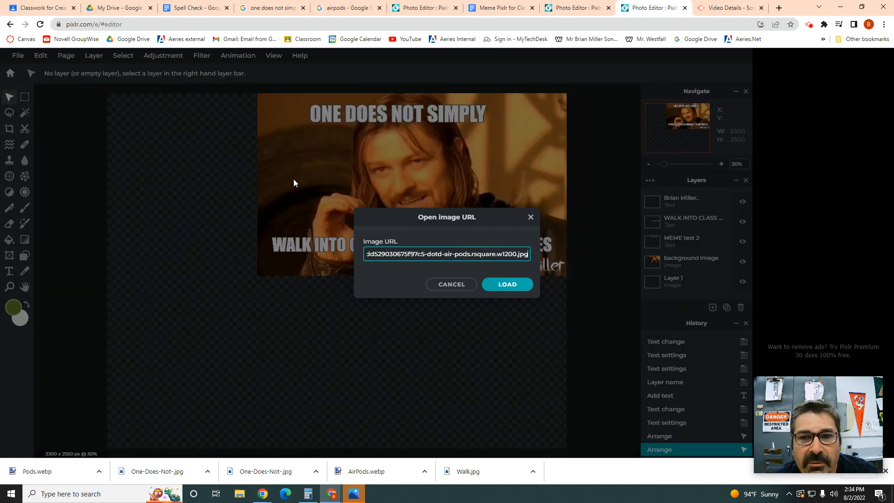
click(508, 285)
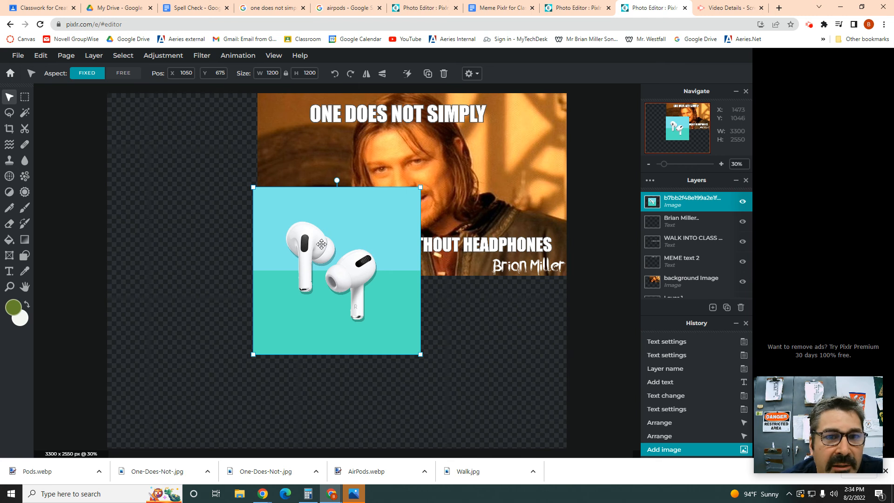
Brush away a strip along the upper-left edge of the AirPods image with Draw Mask in remove-from-mask mode, brush size 40
click(25, 130)
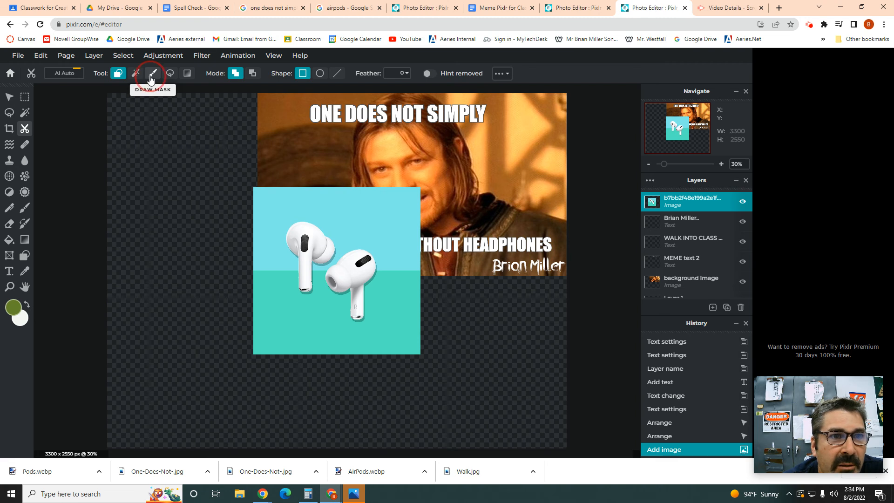
click(150, 80)
mouse_move(287, 195)
mouse_down()
mouse_move(250, 194)
mouse_move(285, 191)
mouse_move(247, 184)
mouse_up()
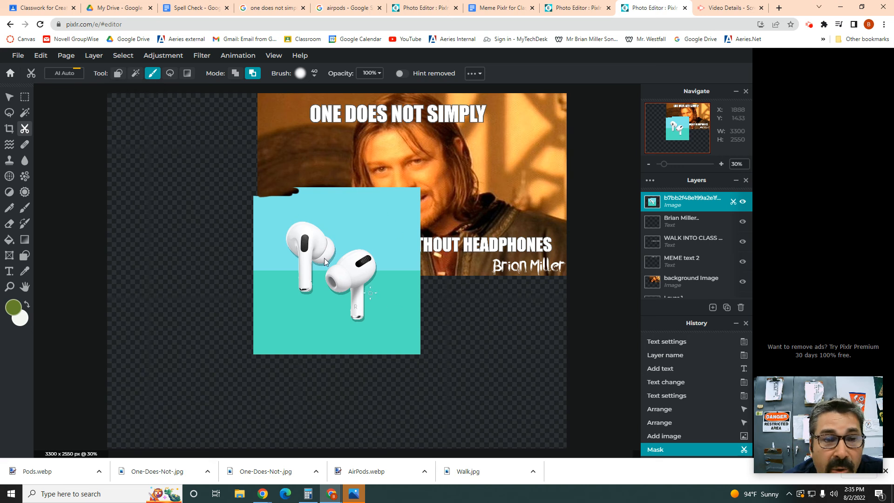
Remove the light blue and teal backgrounds from the AirPods layer with Magic Mask at tolerance 32
click(136, 73)
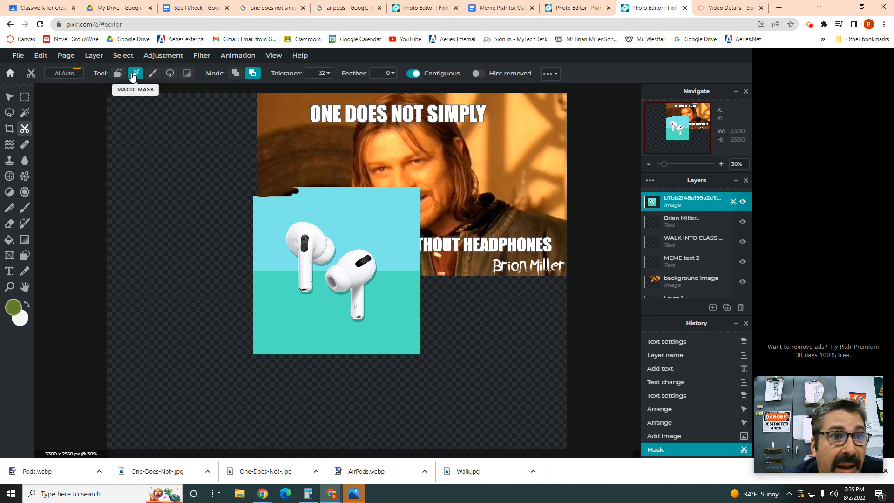
click(327, 207)
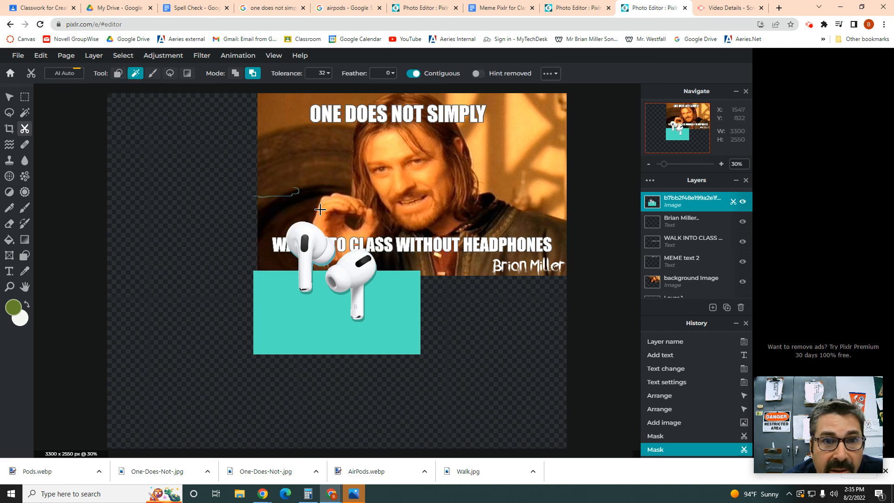
click(325, 319)
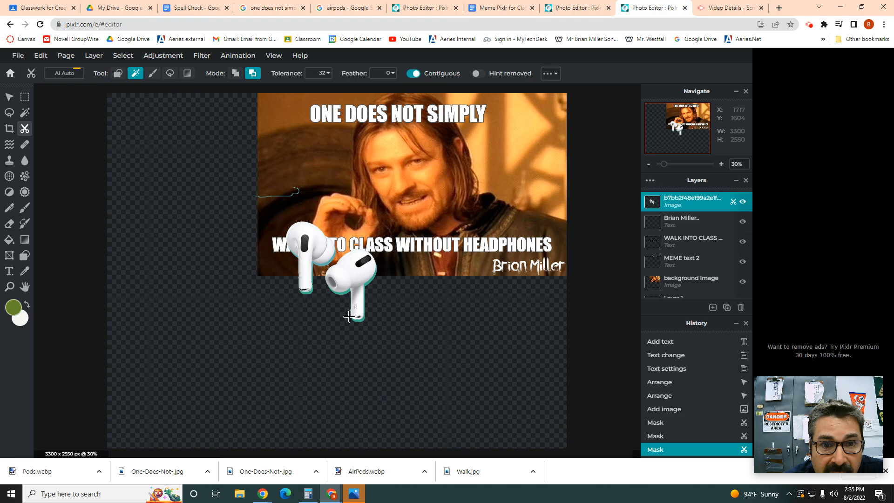
Mask out the leftover colored fringes around both AirPods with Magic Mask, and brush away the stray outline above them with Draw Mask
click(371, 283)
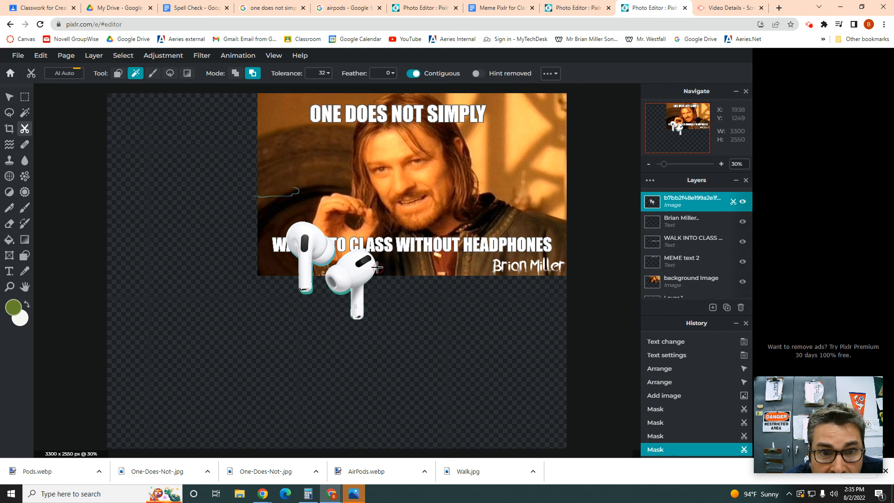
click(377, 269)
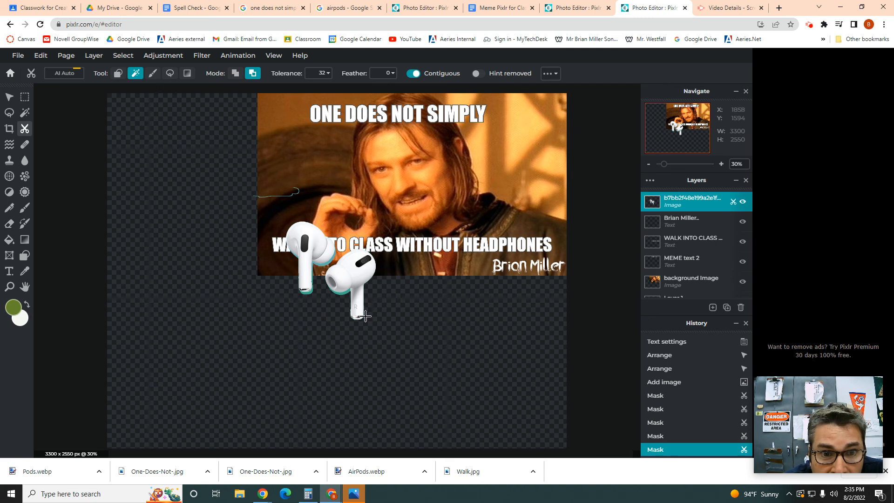
click(344, 292)
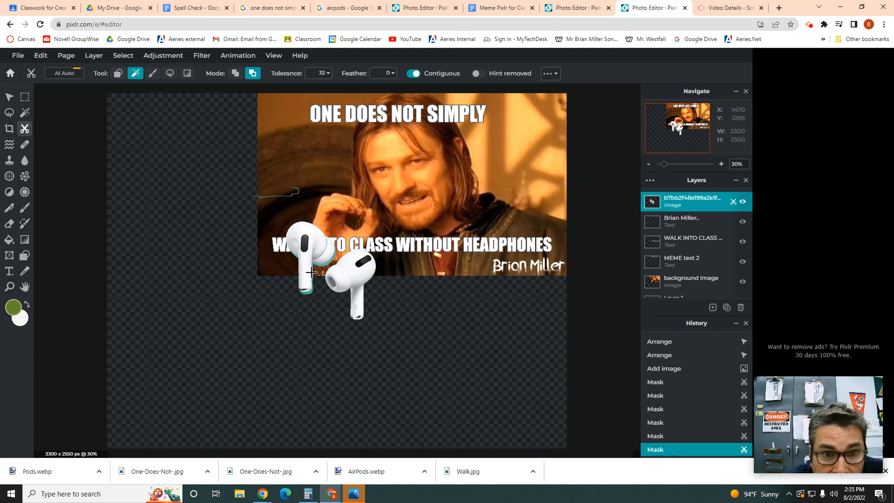
click(326, 264)
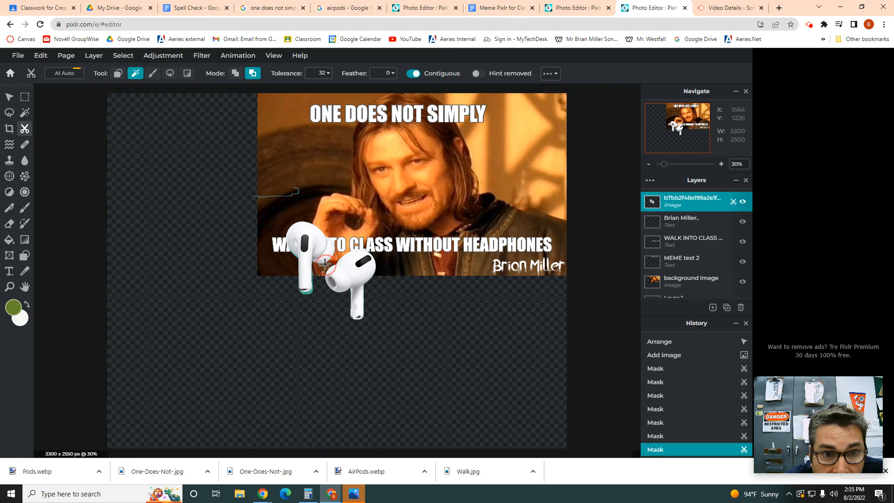
click(308, 292)
click(295, 256)
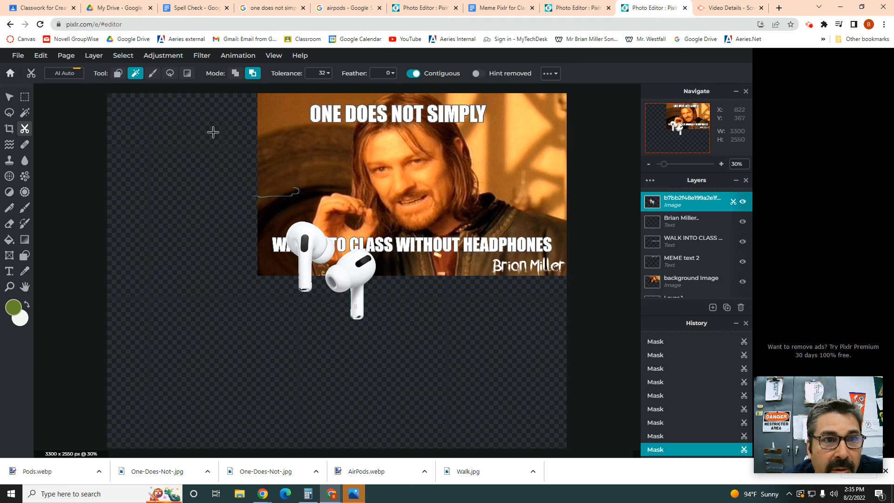
click(153, 73)
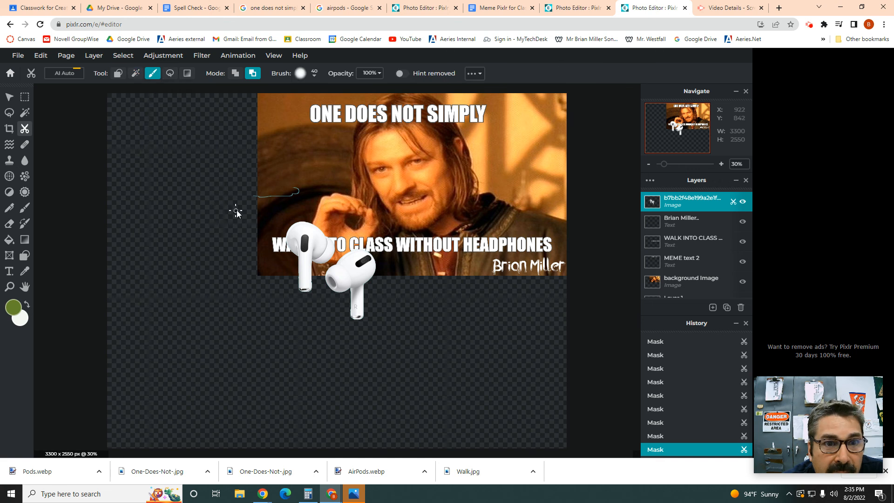
drag(249, 198, 304, 195)
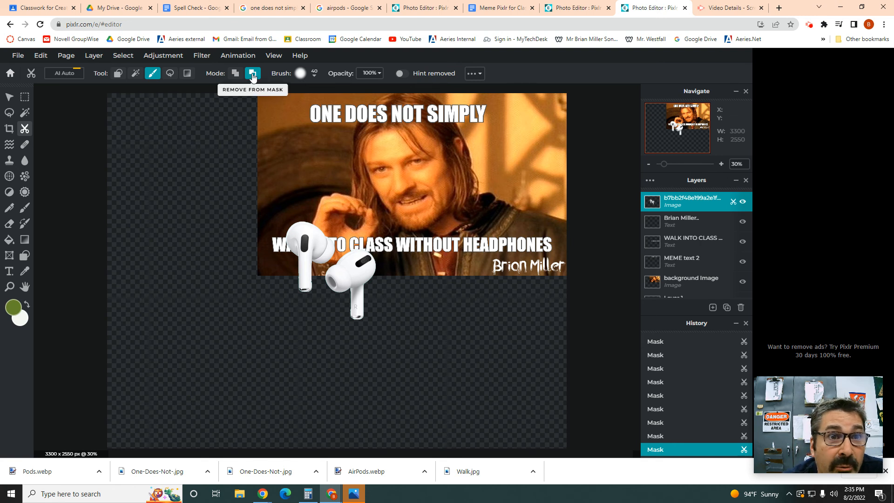
Try restoring parts of the teal background below the AirPods with Draw Mask in add mode, and undo the strokes
click(236, 73)
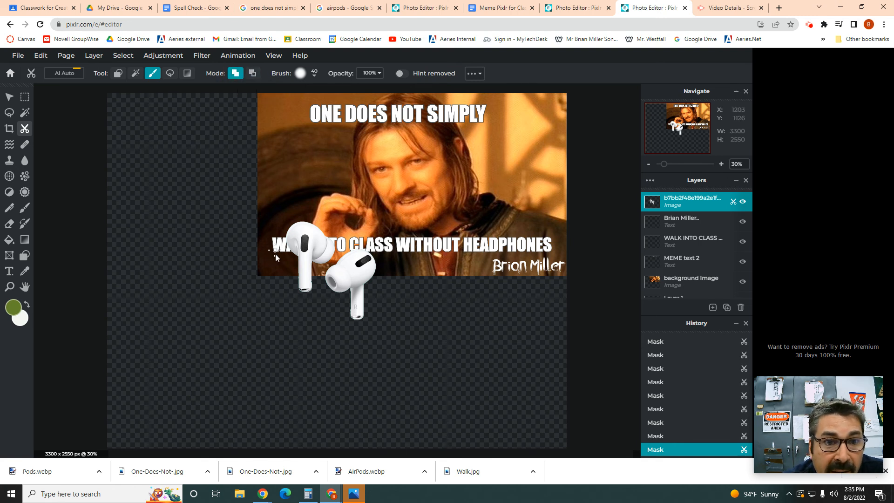
mouse_move(285, 285)
mouse_down()
mouse_move(302, 330)
mouse_move(319, 343)
mouse_move(338, 342)
mouse_move(320, 353)
mouse_up()
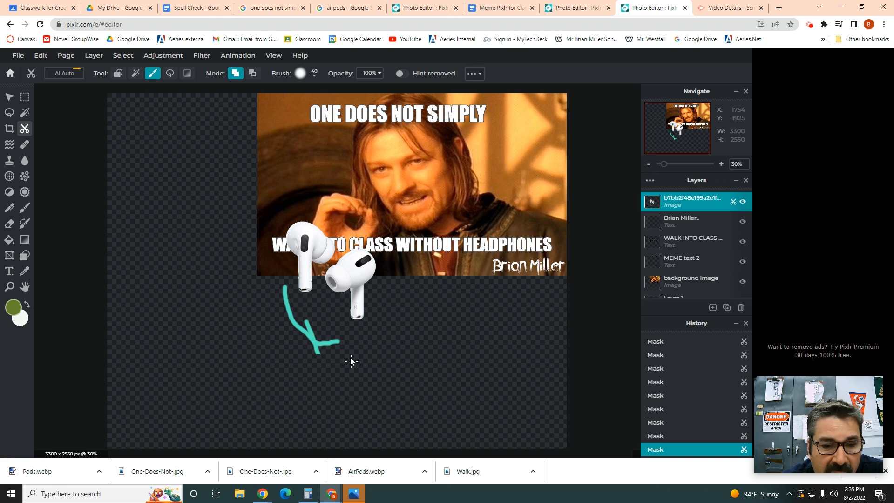
key(ctrl+z)
key(ctrl+z)
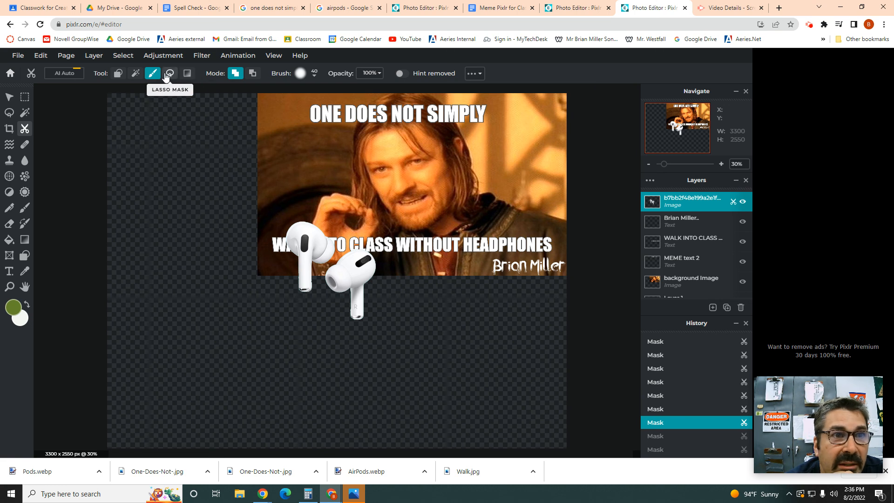
Try restoring a rectangular area around the left AirPod with the rectangle Shape Mask in add mode, and undo it
click(120, 74)
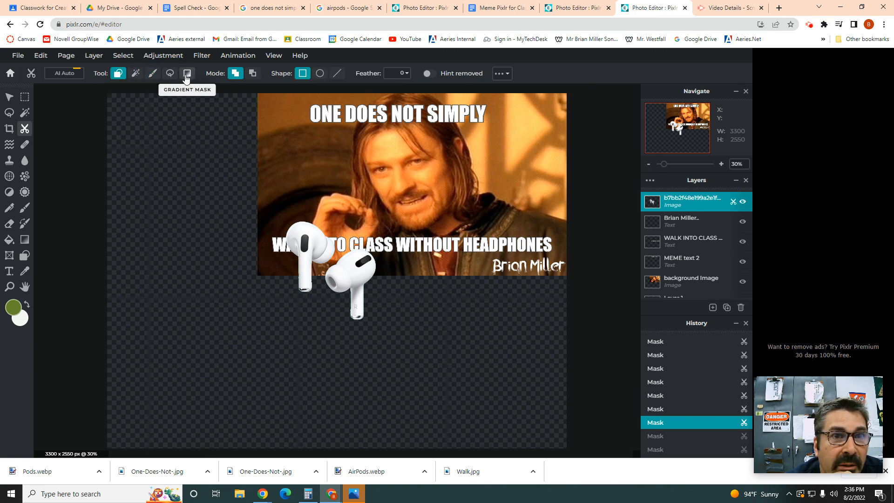
drag(260, 206, 325, 329)
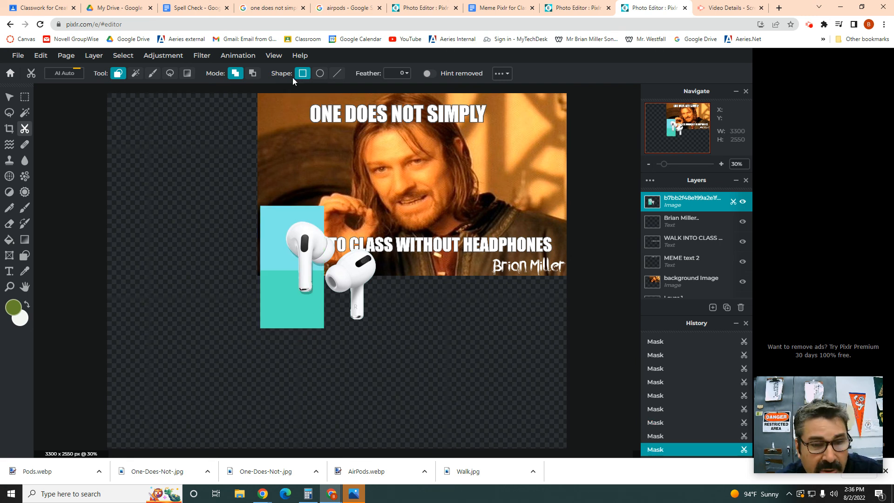
key(ctrl+z)
Mask out the entire left AirPod with the rectangle Shape Mask in remove-from-mask mode, keeping only the right one
click(254, 75)
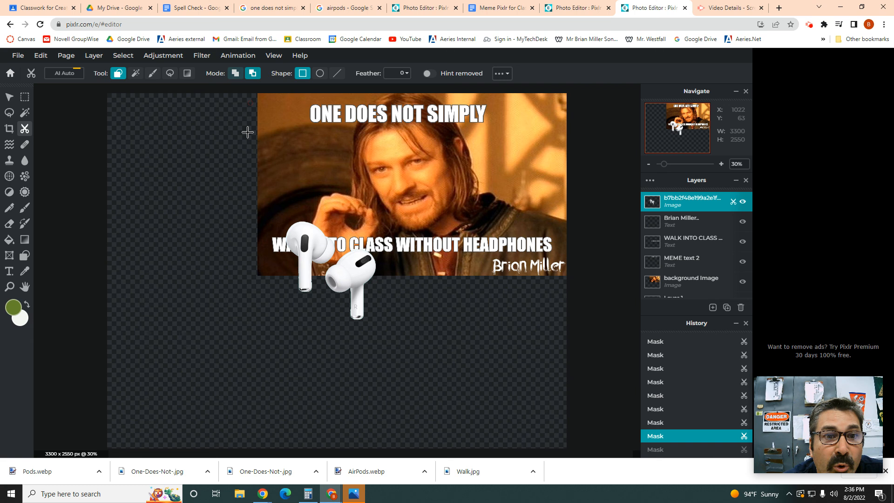
drag(252, 196, 314, 315)
drag(306, 214, 328, 264)
drag(317, 234, 316, 256)
click(321, 260)
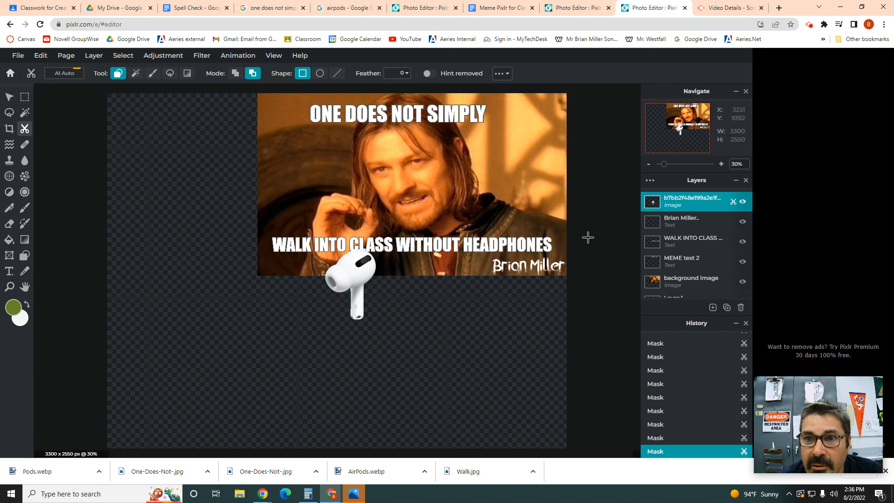
Rename the AirPods image layer as Bud
click(697, 204)
double_click(596, 227)
text(Bud)
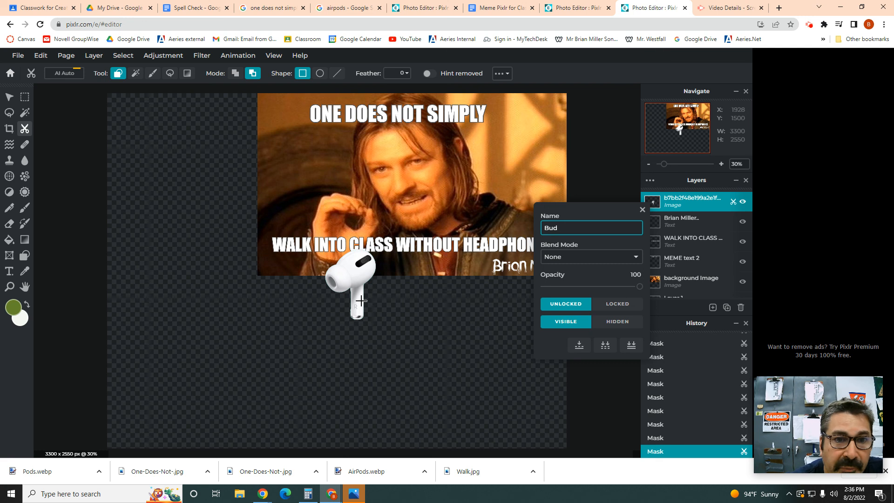
Shrink the Bud layer to 234 × 234 px and place it over the man's ear at X 2414, Y 245
click(9, 97)
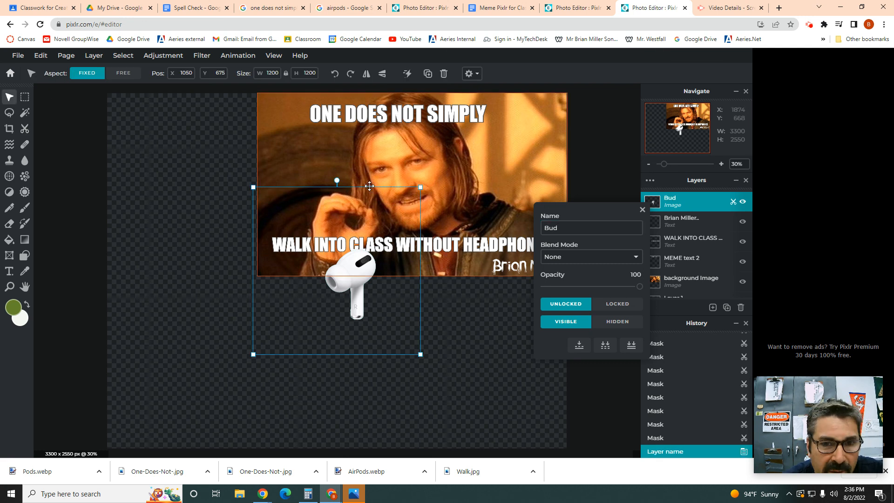
key(shift)
drag(421, 188, 320, 300)
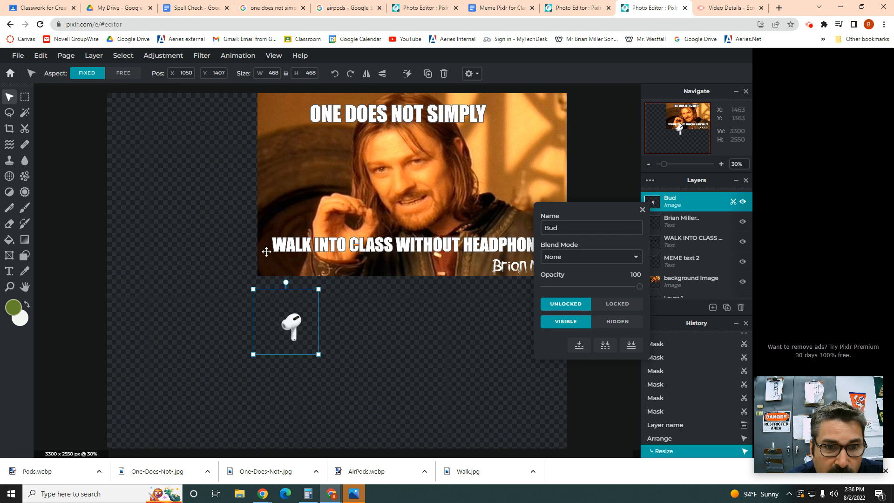
drag(284, 324, 458, 144)
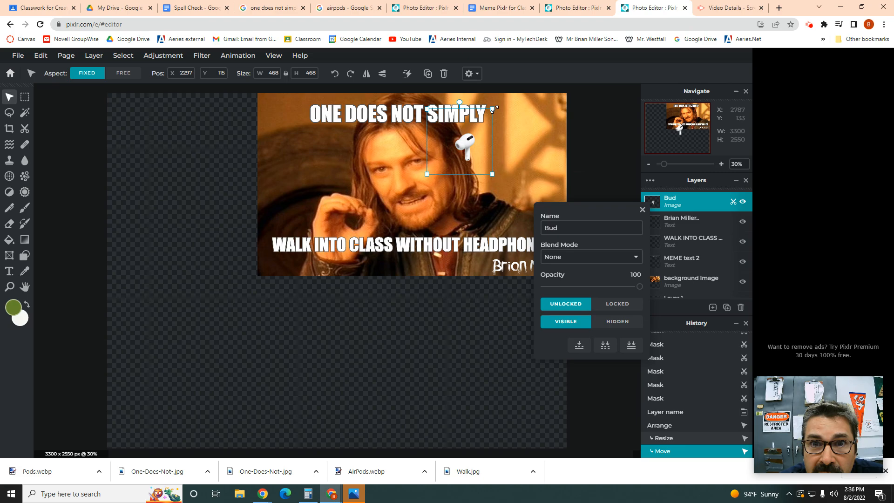
drag(493, 109, 463, 135)
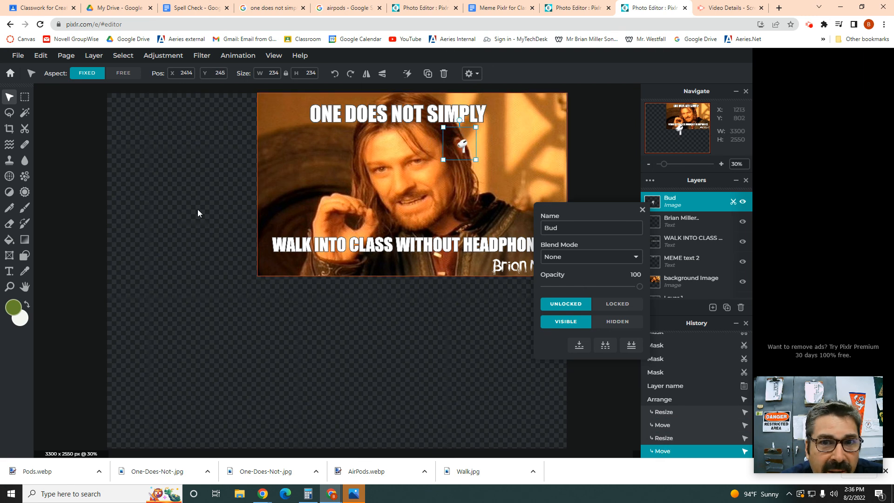
Brush away the inner tip of the earbud at the man's ear with Draw Mask in remove-from-mask mode, using a much smaller brush
click(9, 286)
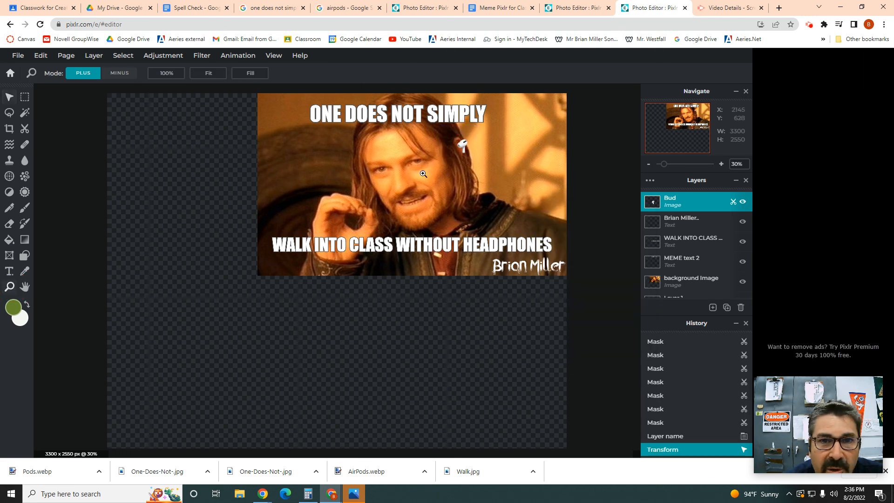
click(464, 148)
click(464, 148)
click(463, 148)
click(461, 147)
click(459, 148)
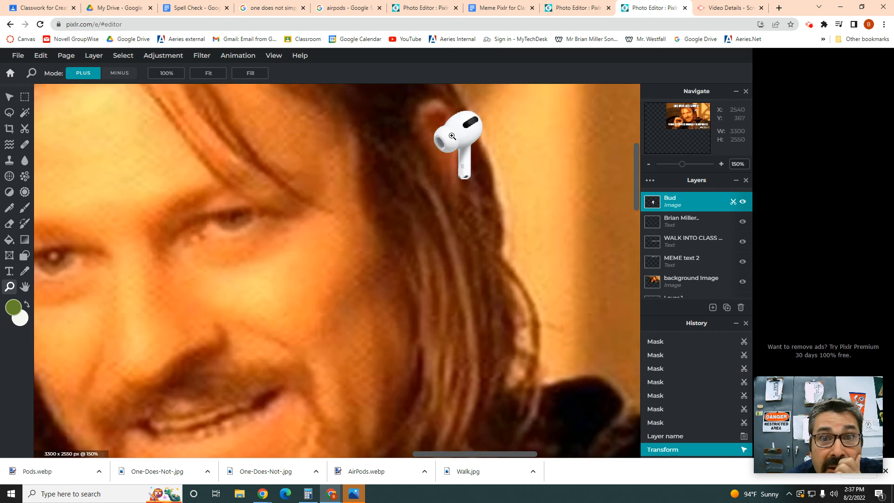
click(24, 129)
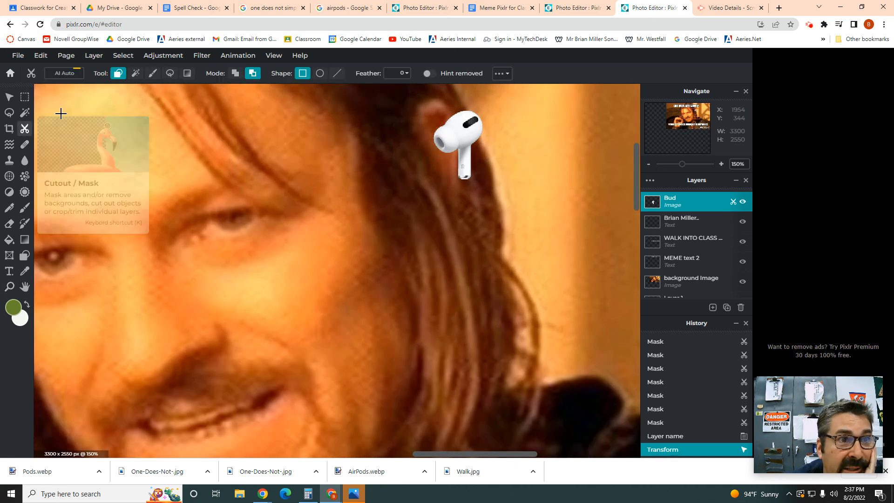
click(156, 76)
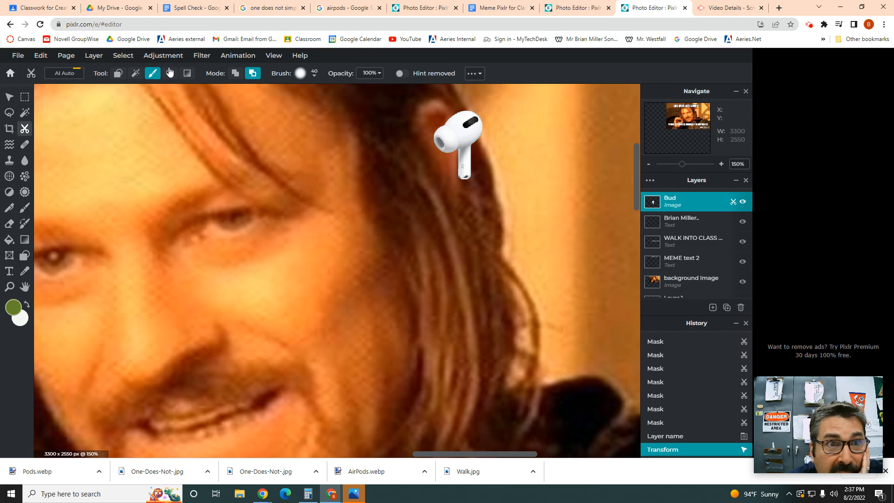
click(315, 79)
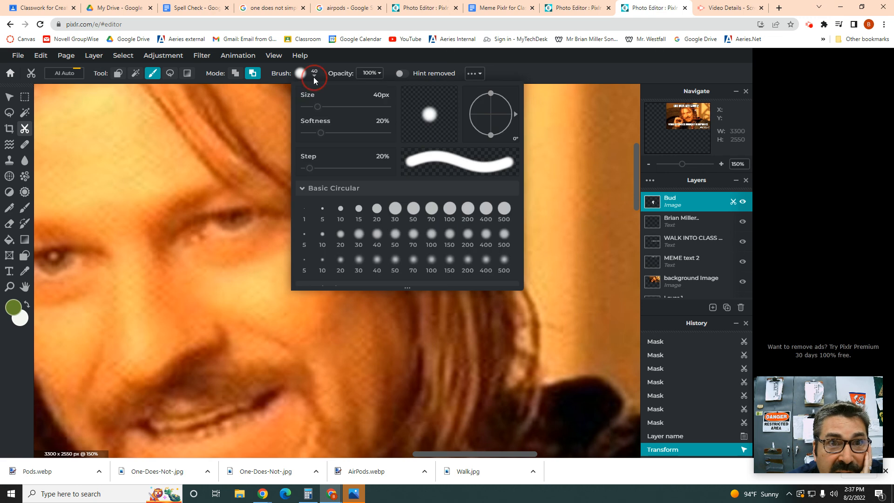
drag(311, 106, 306, 107)
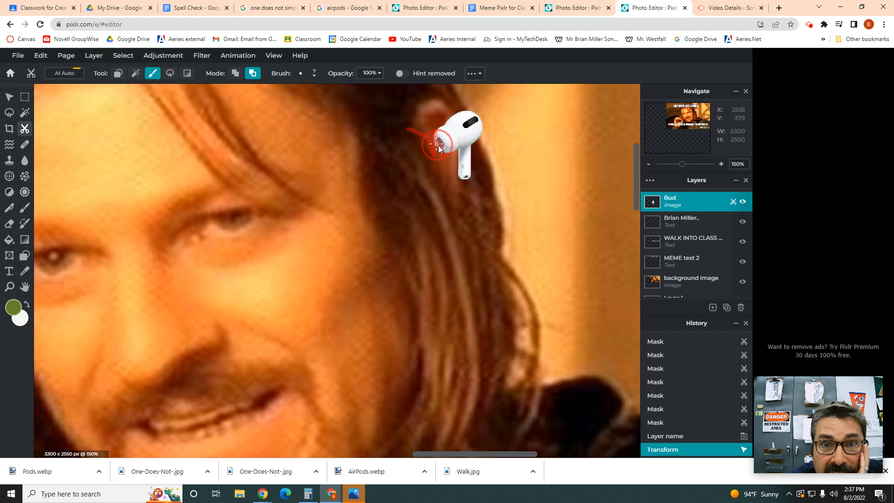
drag(446, 152, 446, 157)
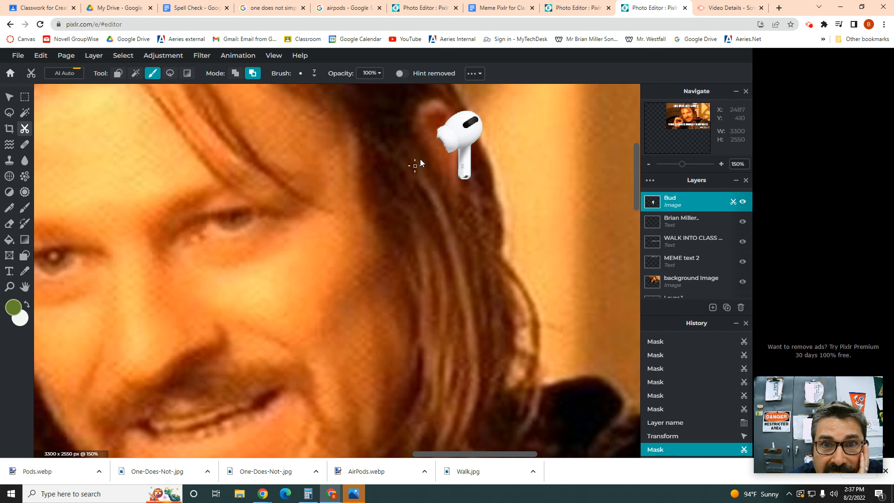
click(434, 135)
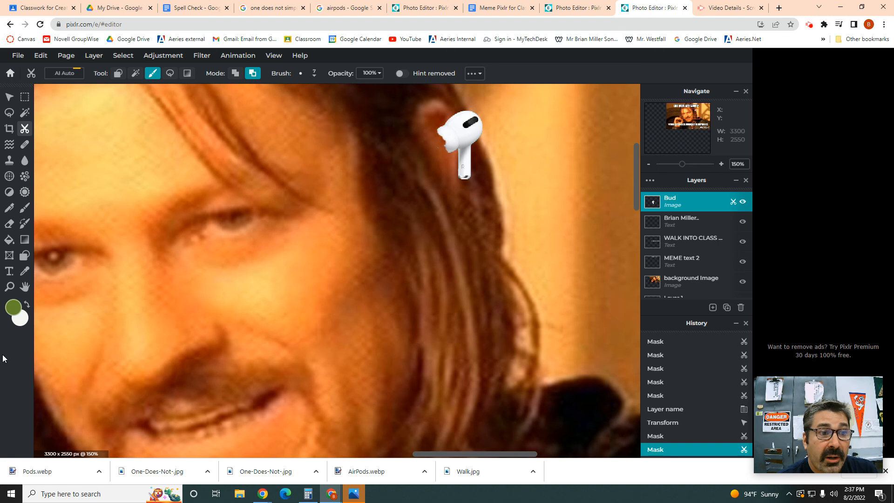
Check the earbud's placement in the wider view of the meme, and switch to the slideshow's extra credit checklist
click(9, 287)
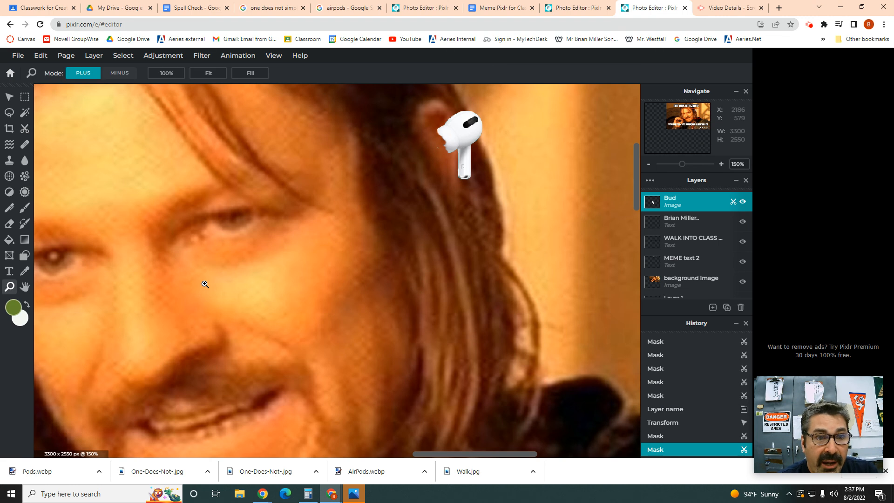
click(231, 283)
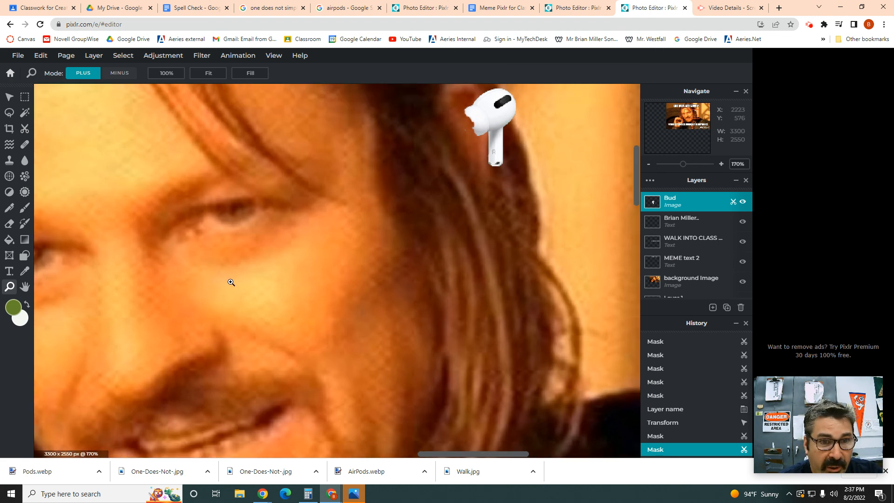
key(alt)
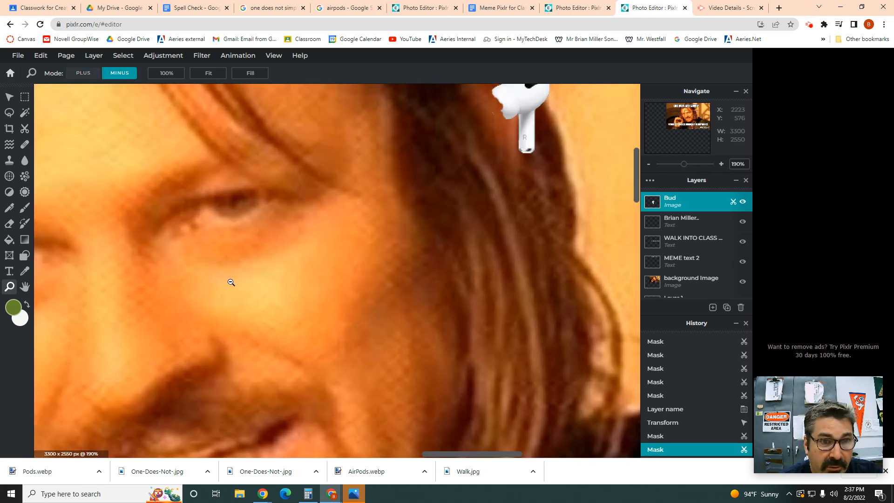
click(231, 282)
click(231, 282)
click(231, 282)
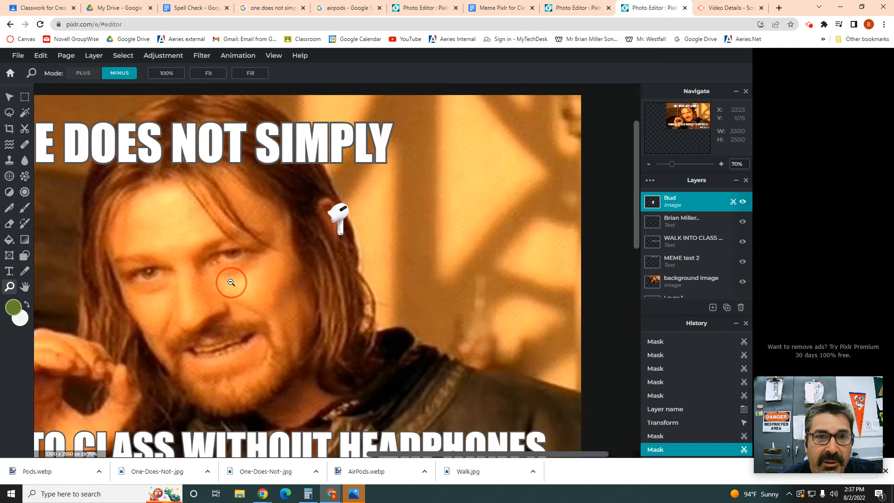
click(231, 282)
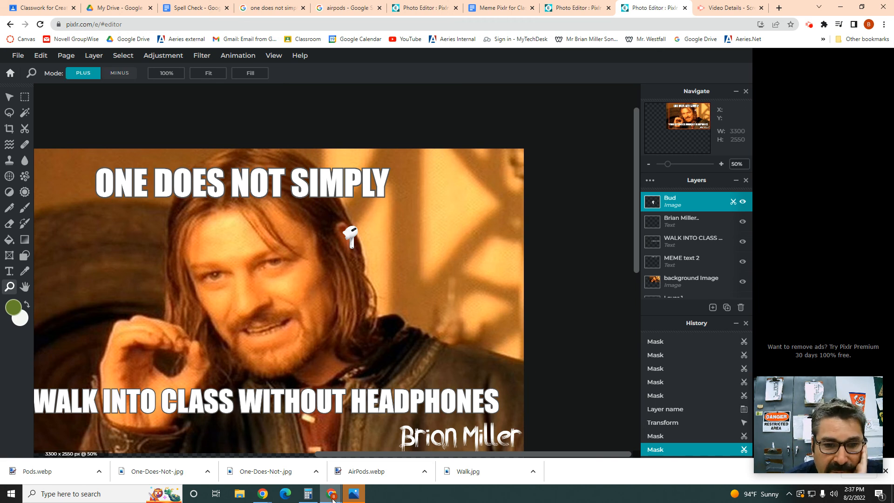
click(335, 450)
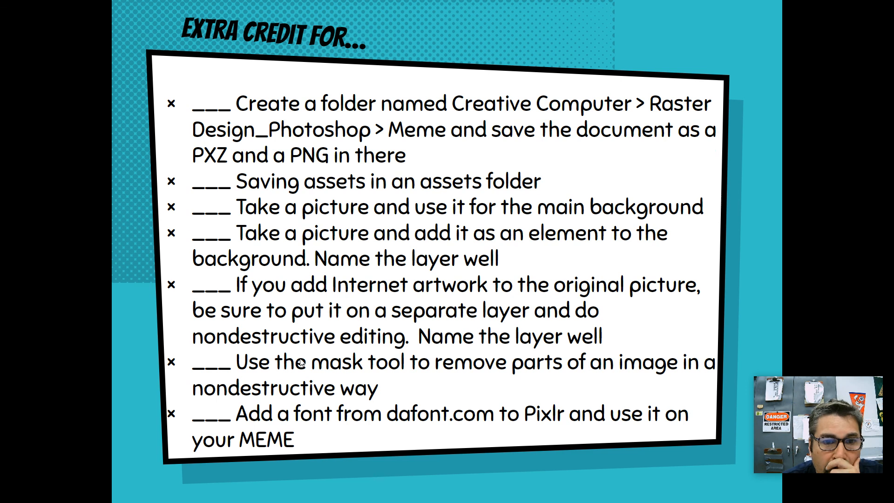